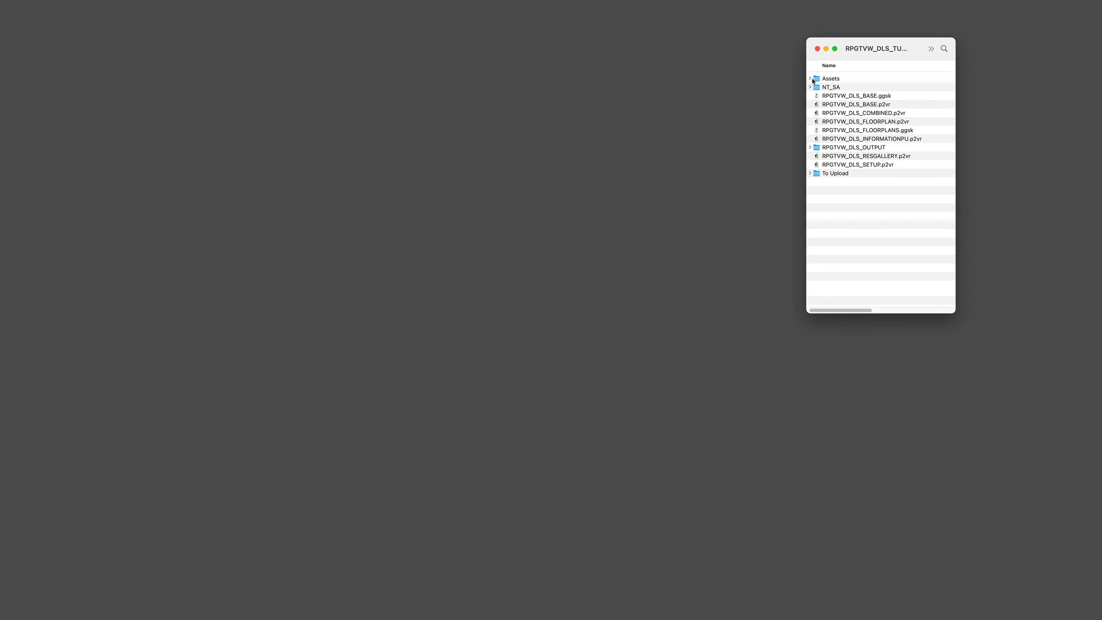
Step: Open the hm_gaol_entrance.jpg photo from the Adelaide Gaol gallery folder to inspect its proportions, then close it
left_click(810, 80)
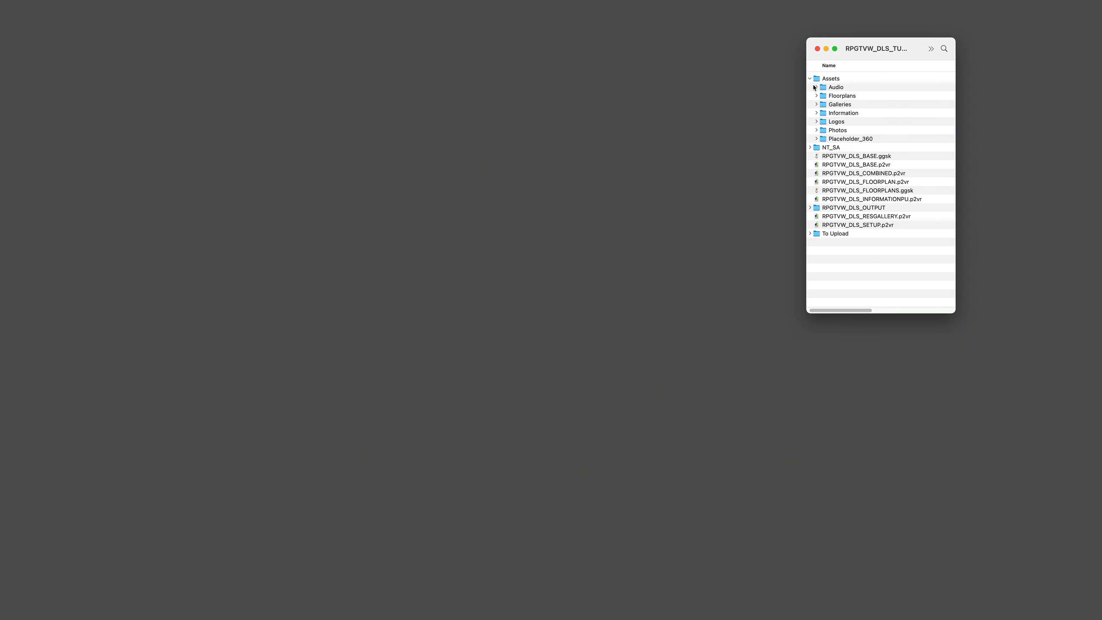
left_click(817, 105)
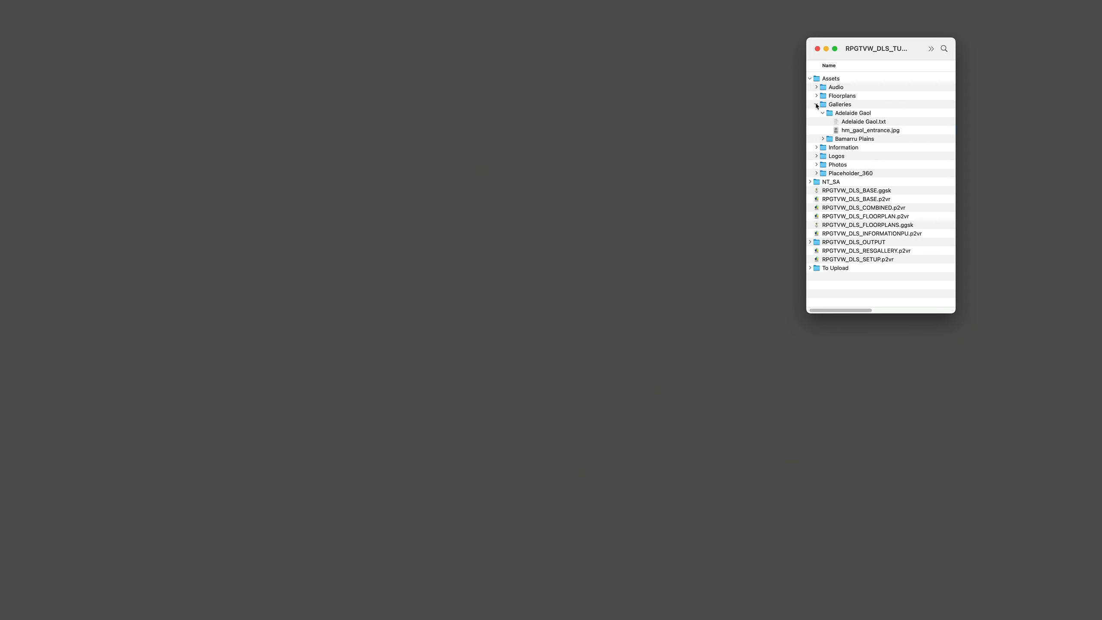
double_click(863, 131)
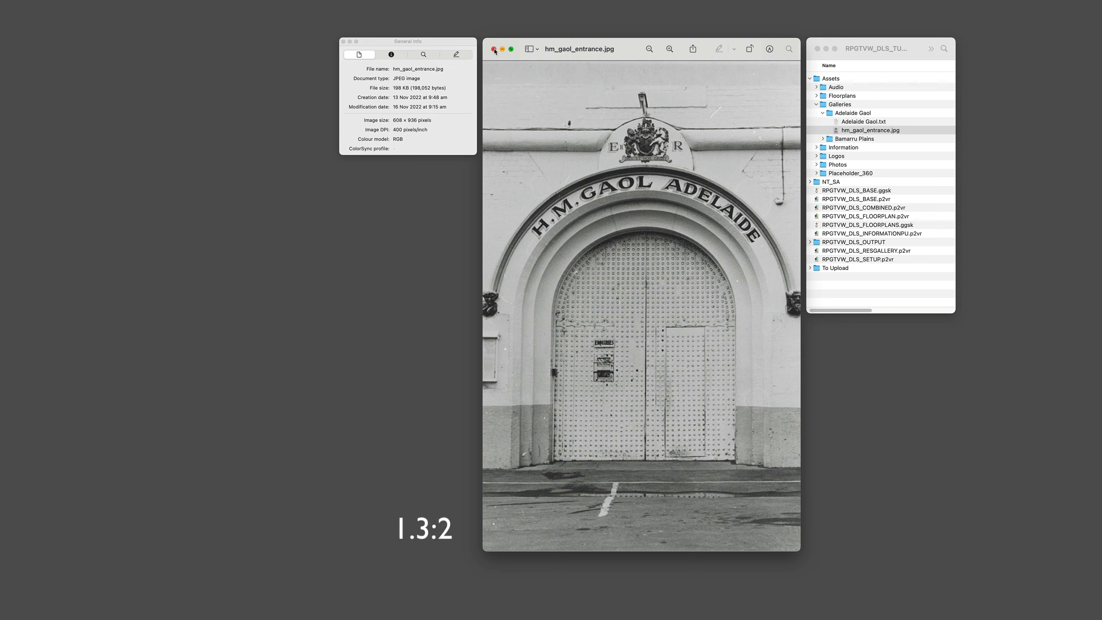
left_click(494, 50)
left_click(816, 104)
left_click(809, 79)
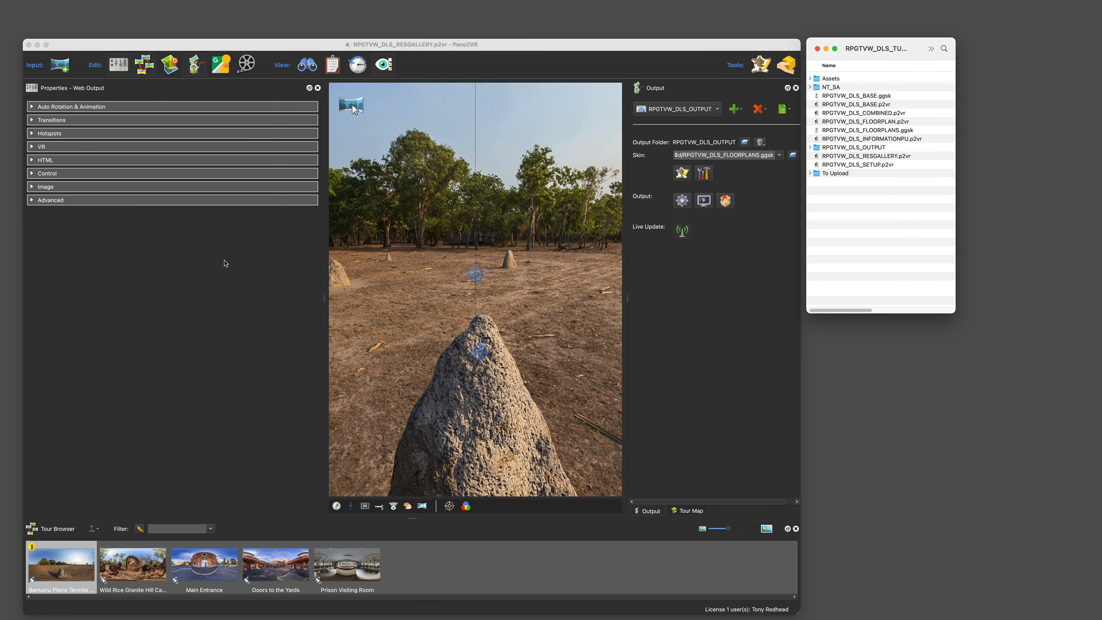
Step: Save the project under the new name RPGTVW_DLS_CUSTOMRATIO.p2vr
left_click(225, 263)
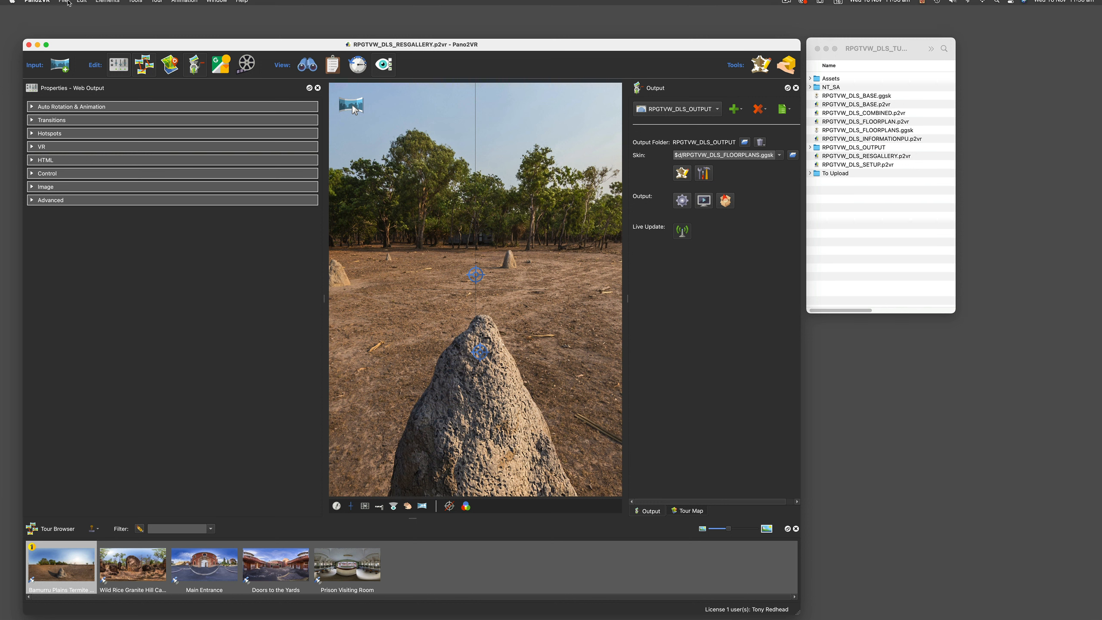
left_click(63, 5)
left_click(78, 47)
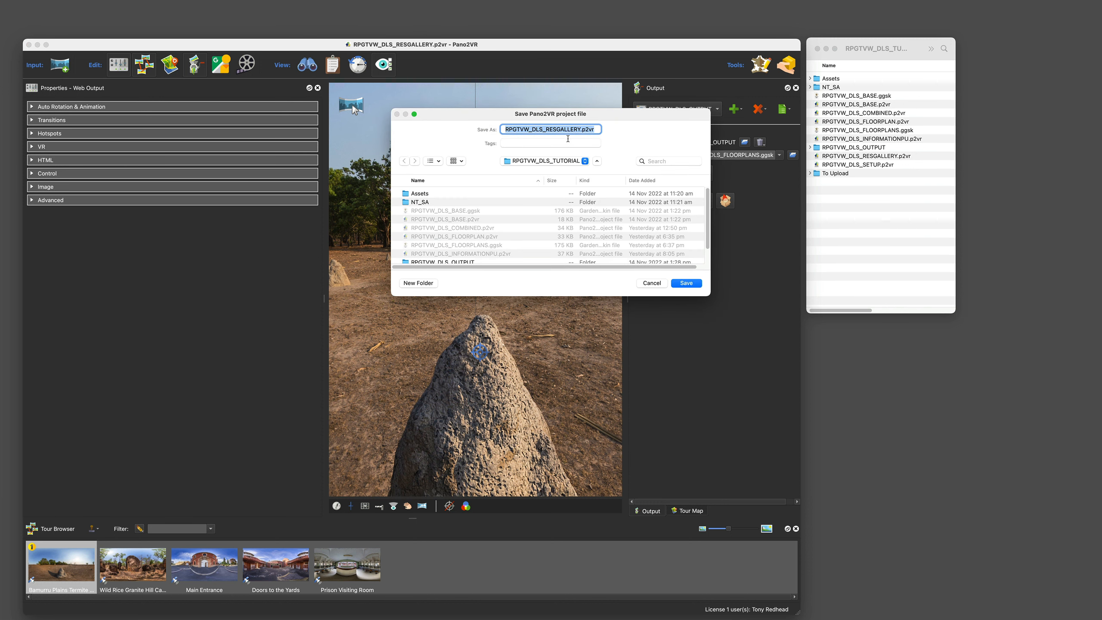
left_click(581, 129)
left_click_drag(580, 129, 547, 127)
type("CUSTOMRATIO")
left_click(686, 282)
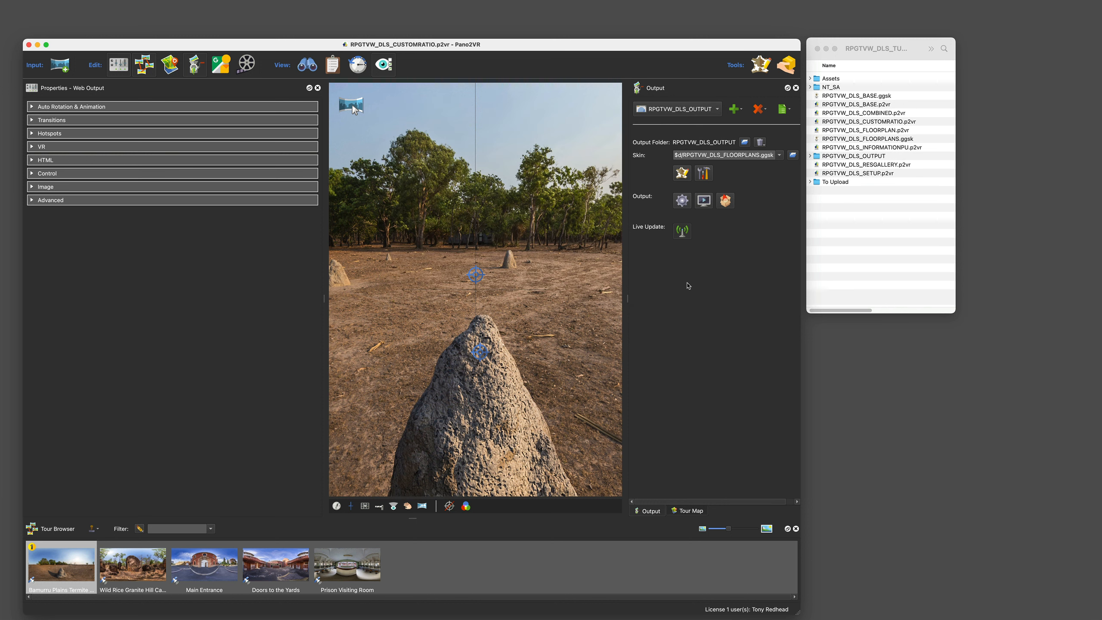
Step: Open the Skin Editor and save the skin as RPGTVW_DLS_CUSTOMRATIO.ggsk
left_click(680, 174)
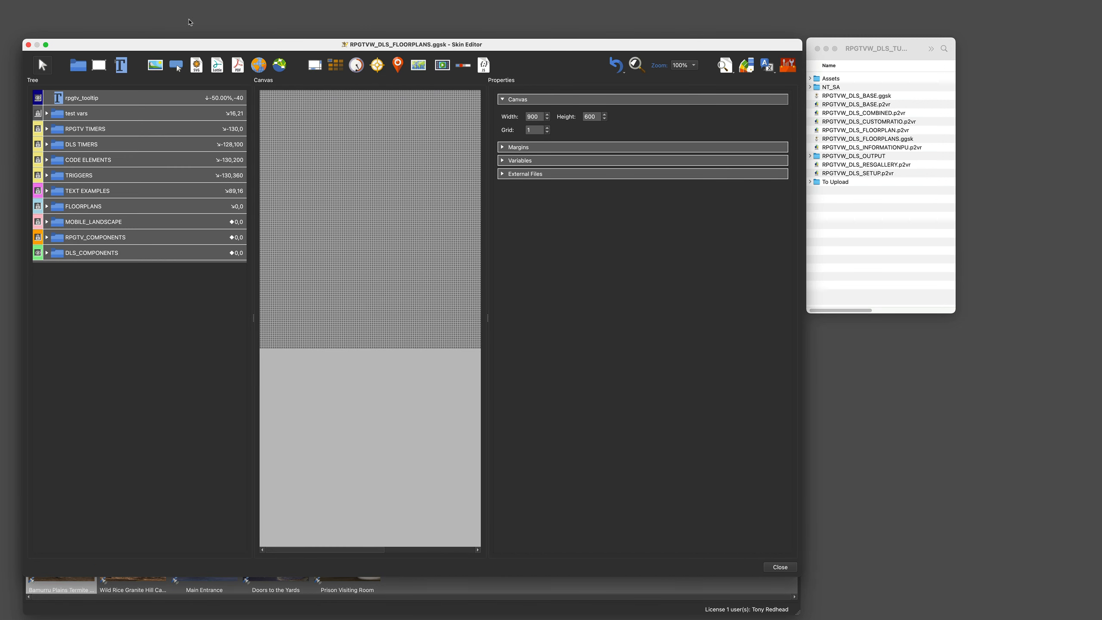
left_click(64, 5)
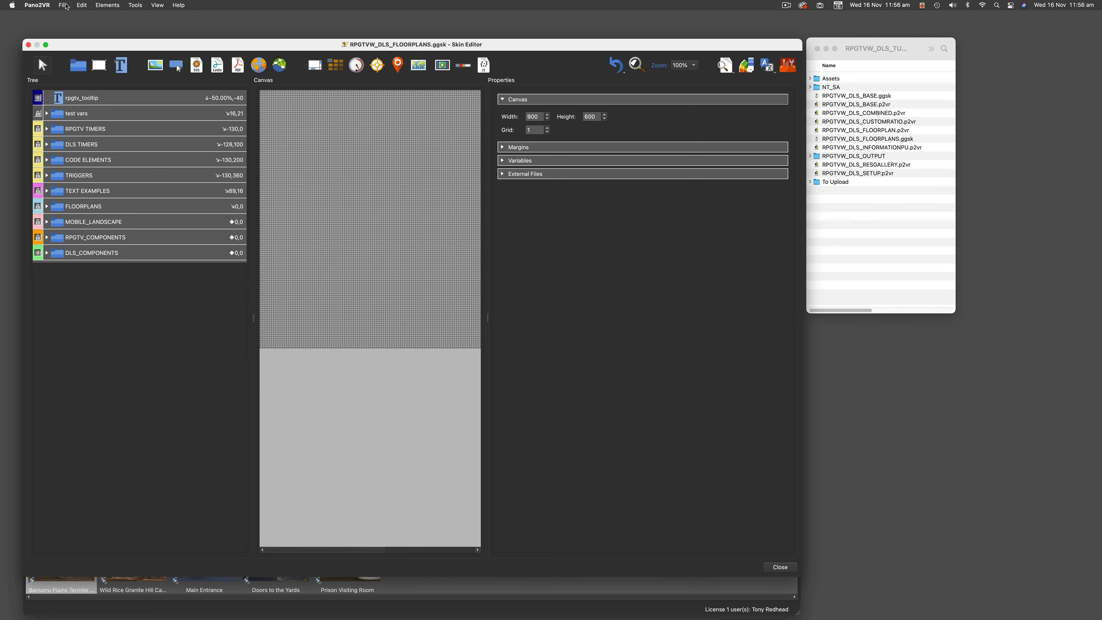
left_click(64, 5)
left_click(77, 47)
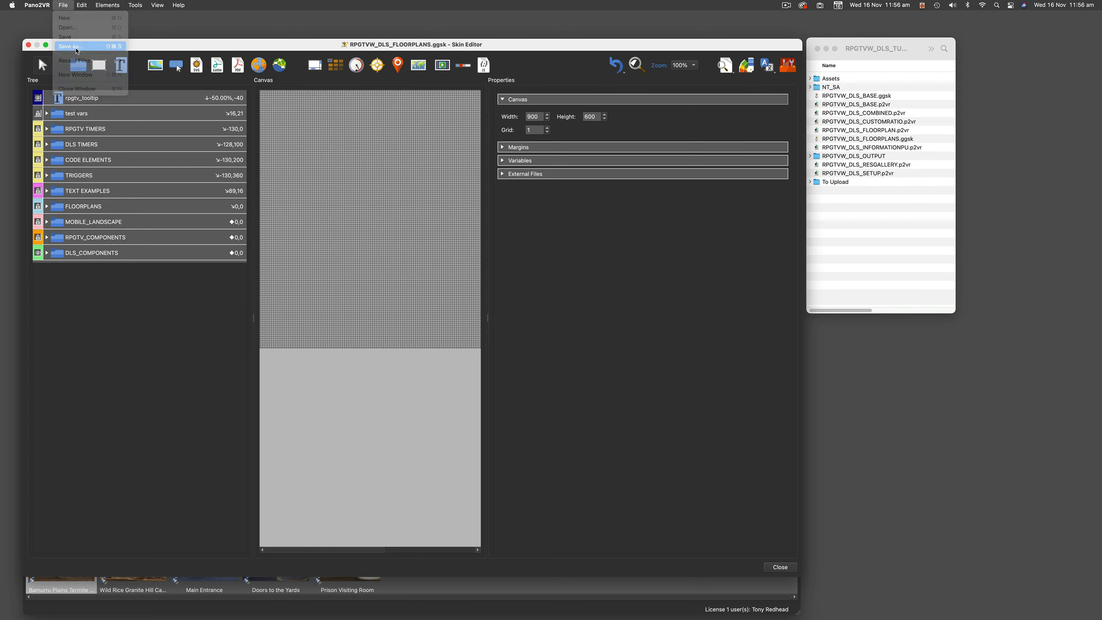
left_click(582, 128)
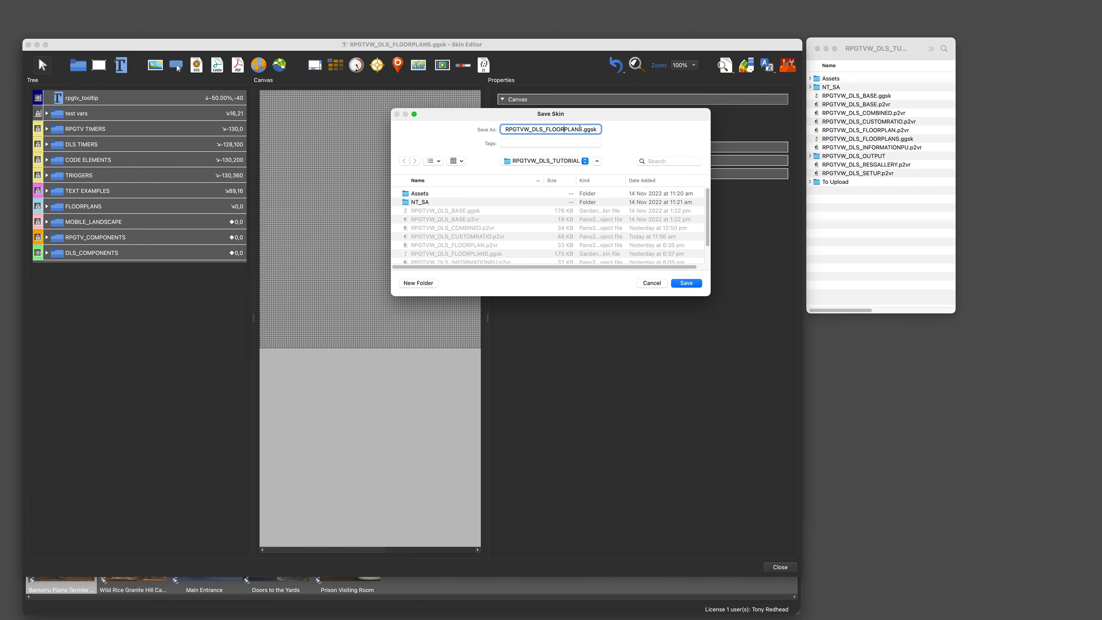
left_click_drag(582, 128, 548, 130)
type("CUSTOMRATIO")
left_click(686, 284)
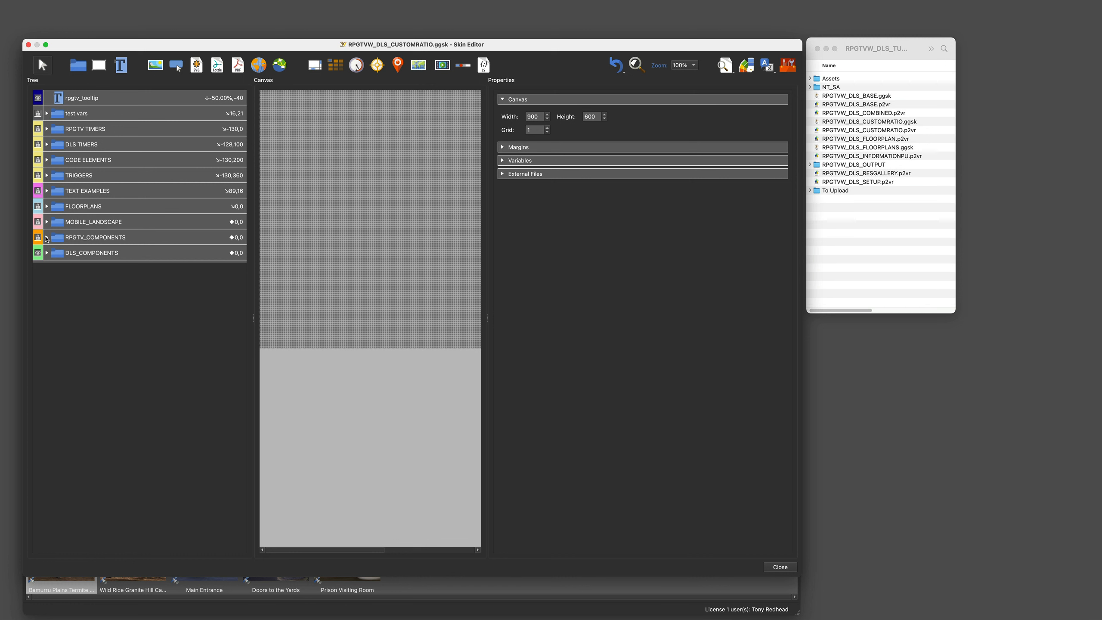
Step: Copy the landscape aspect-ratio Mouse Click action of rpgtv_gallery_bg and paste it at the end of its action list
left_click(47, 238)
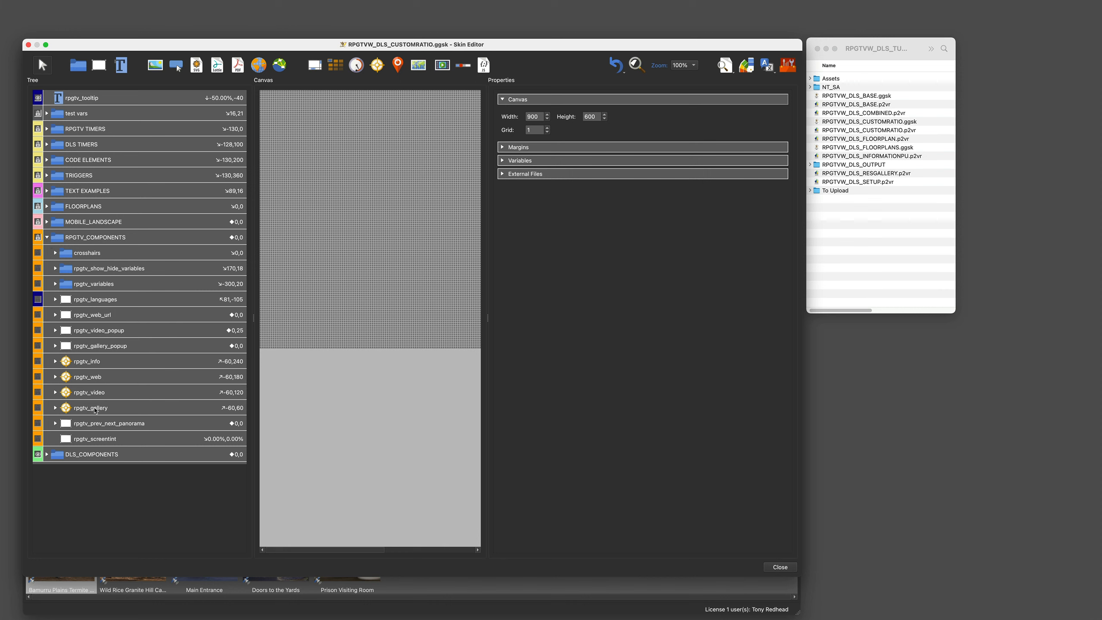
left_click(95, 409)
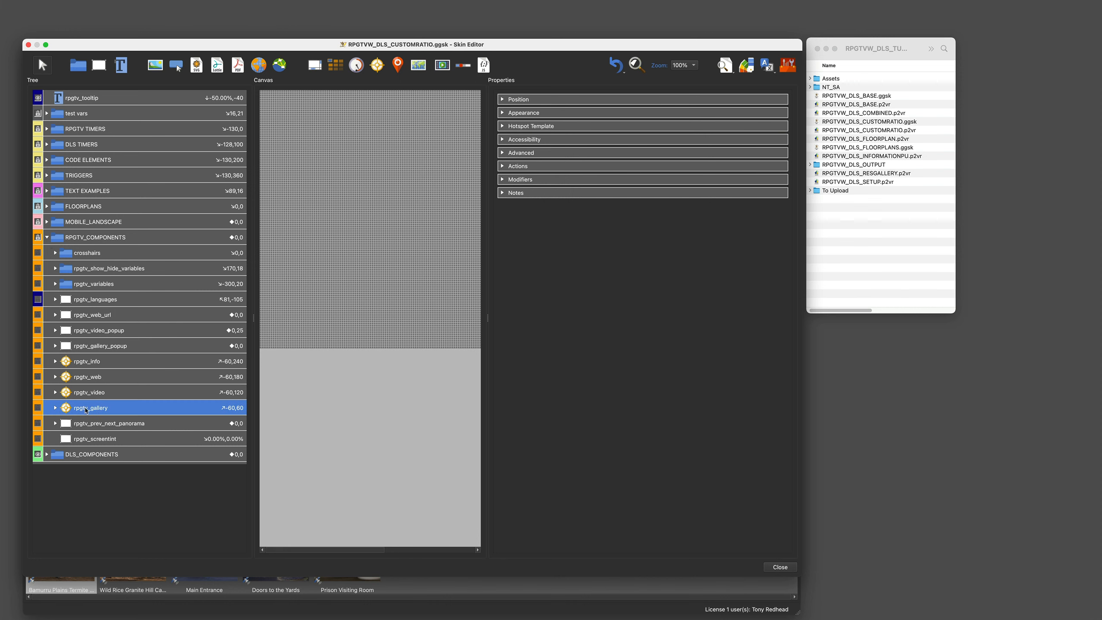
left_click(56, 408)
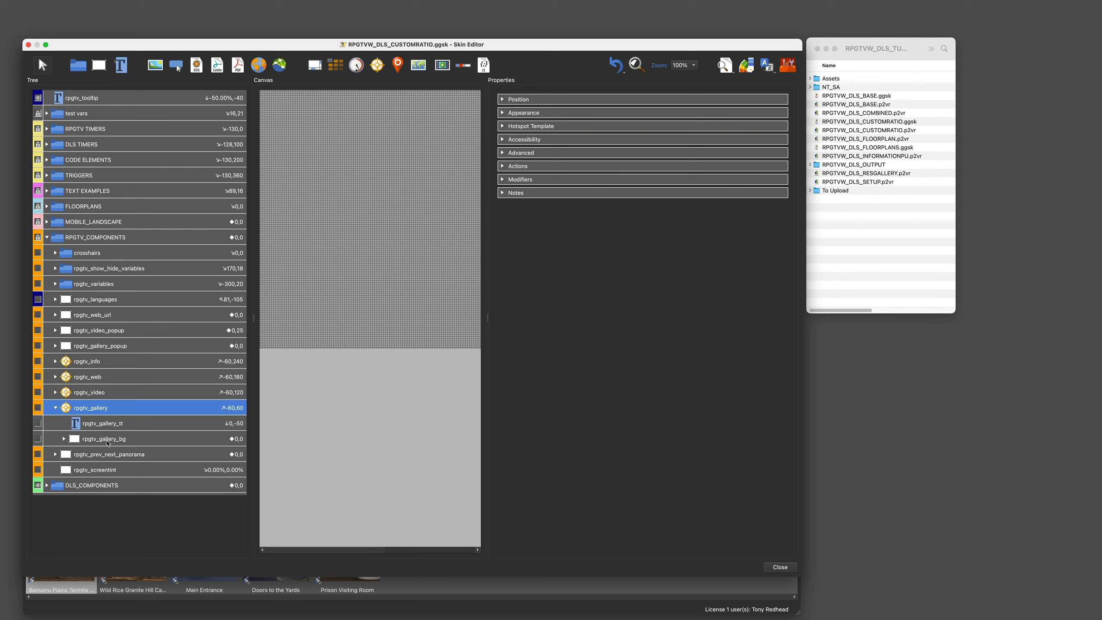
left_click(108, 442)
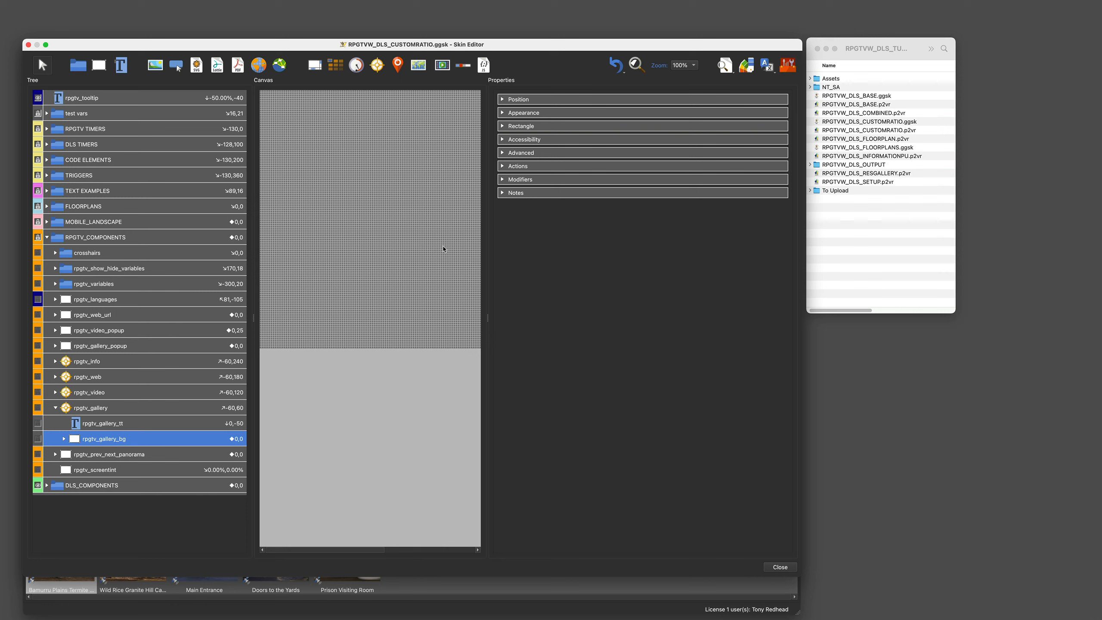
left_click(502, 166)
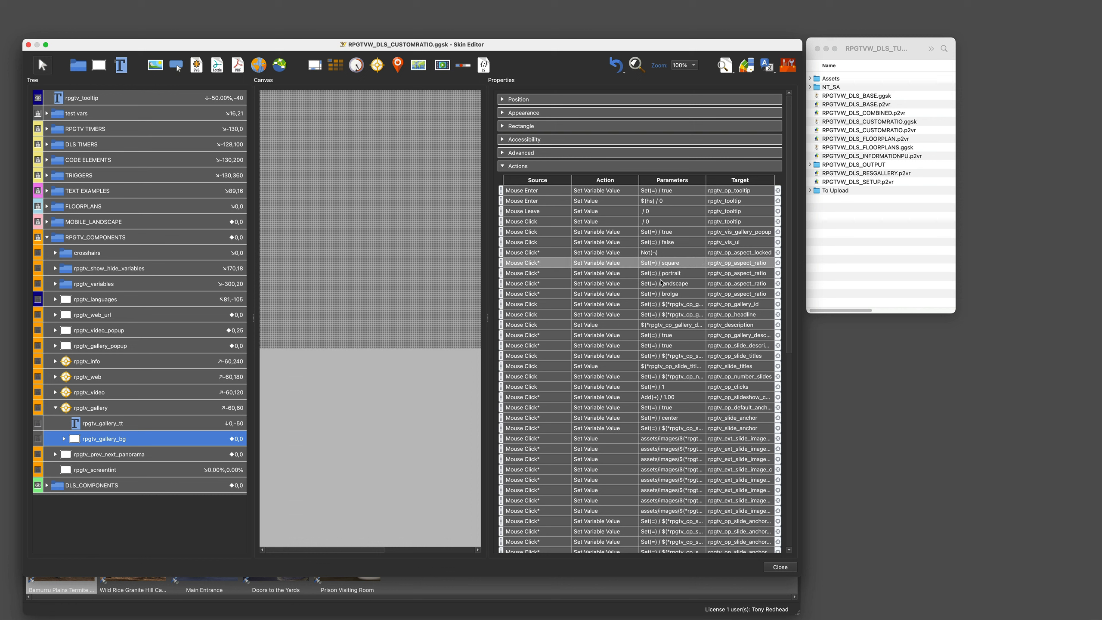
left_click(659, 287)
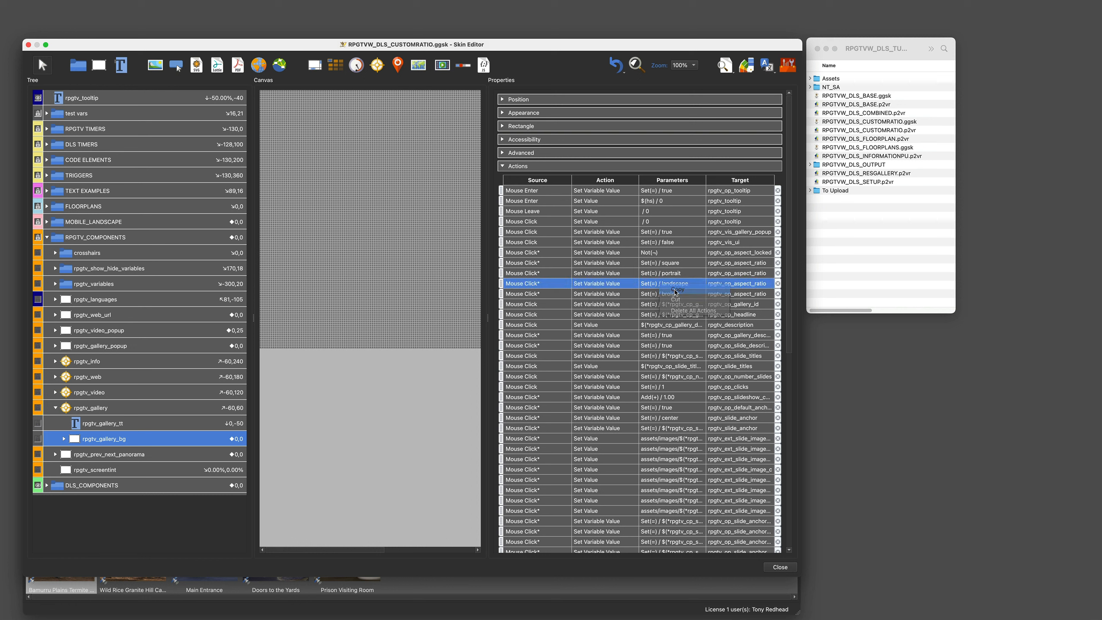
scroll(781, 260, "down", 10)
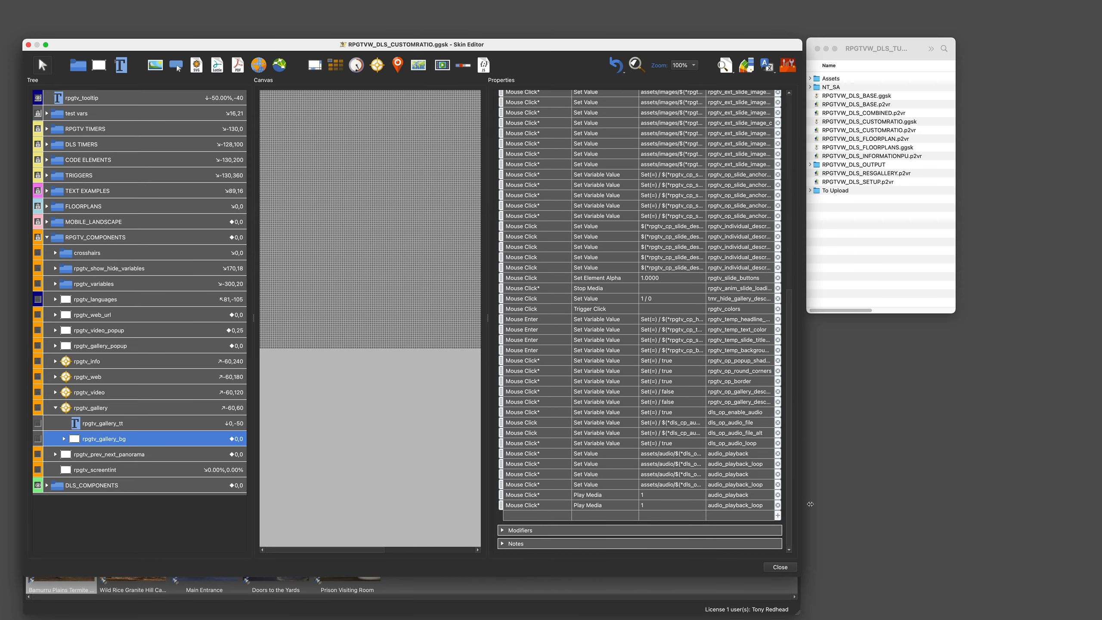
right_click(522, 518)
left_click(536, 521)
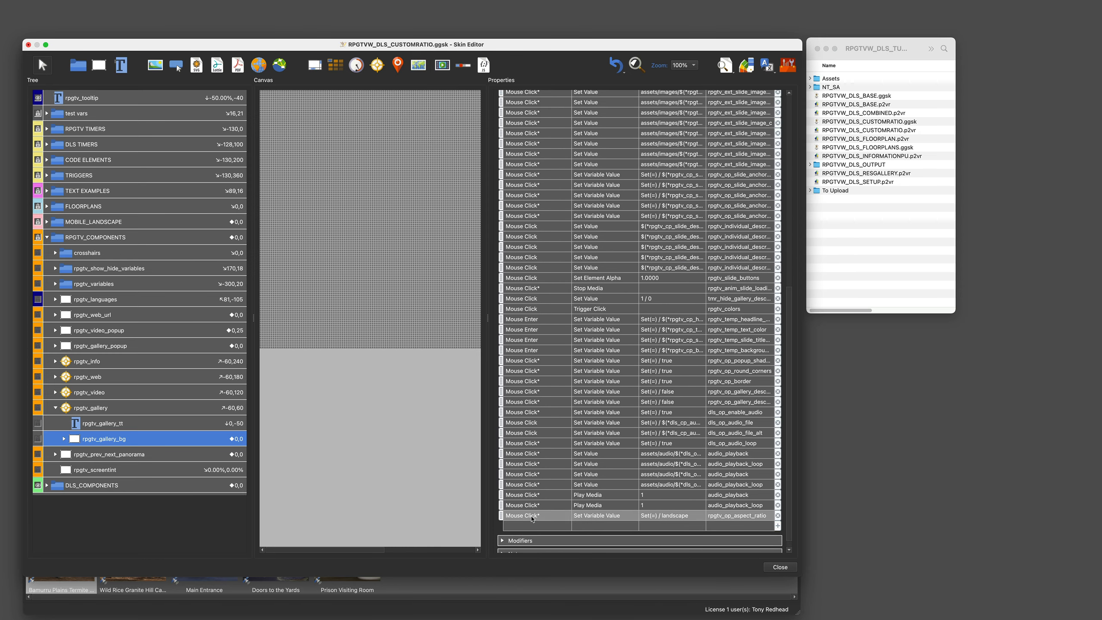
Step: Set the pasted action's rpgtv_op_aspect_ratio value to 1-3_2
double_click(537, 516)
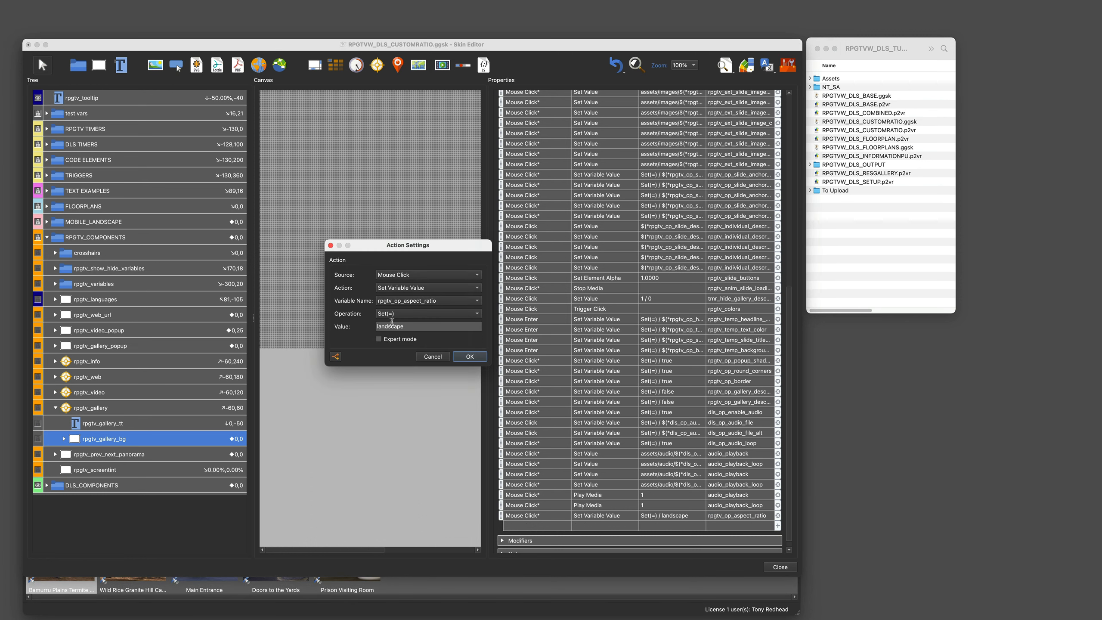
left_click_drag(404, 326, 366, 326)
type("1-3_2")
Step: Change the action filter's rpgtv_cp_aspect_ratio condition value to 1-3_2 and confirm the action settings
left_click(336, 357)
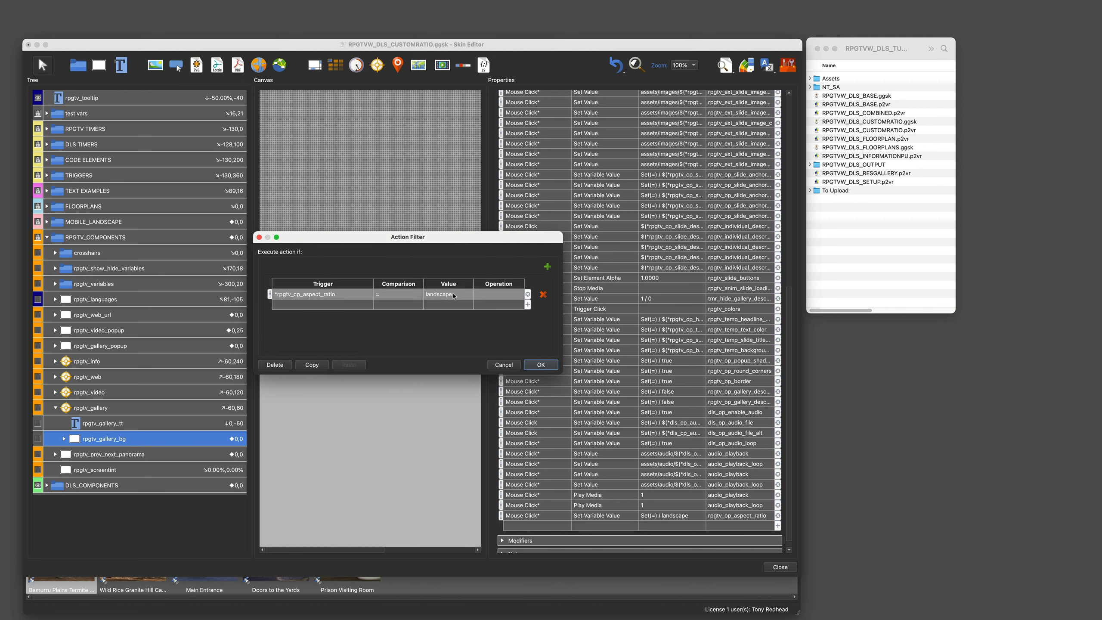
left_click(420, 294)
left_click(420, 294)
type("1")
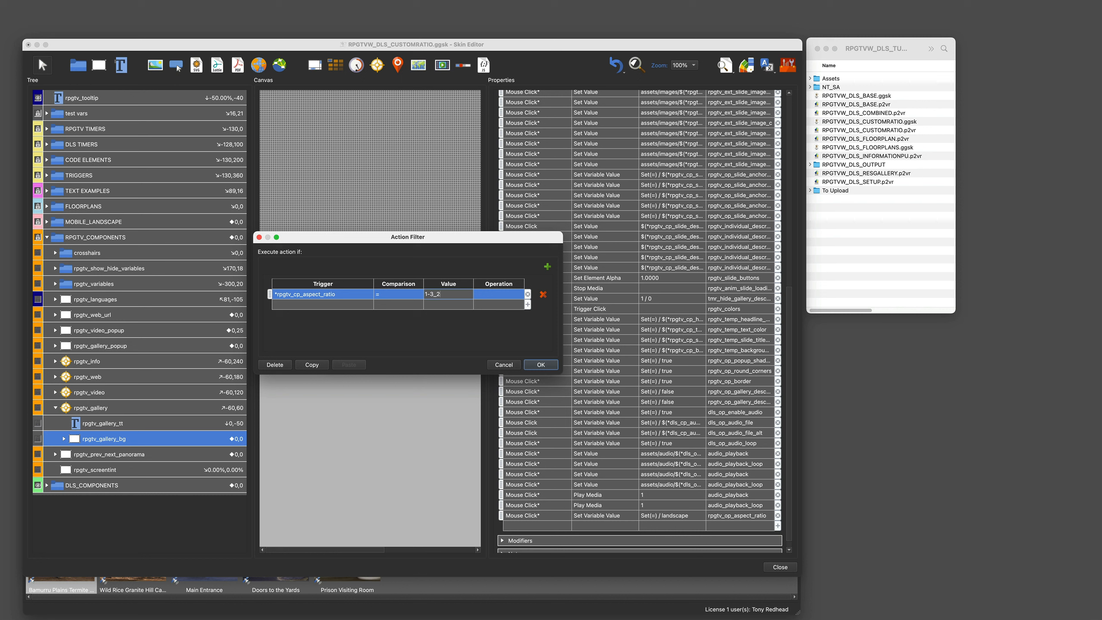
type("-3_2")
left_click(535, 364)
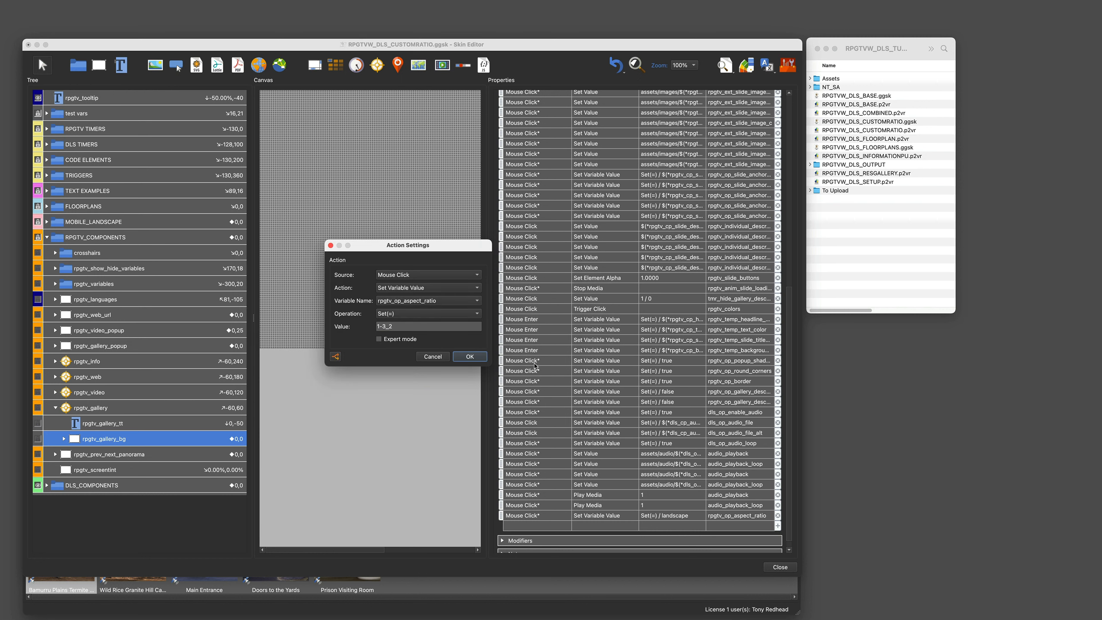
left_click(470, 357)
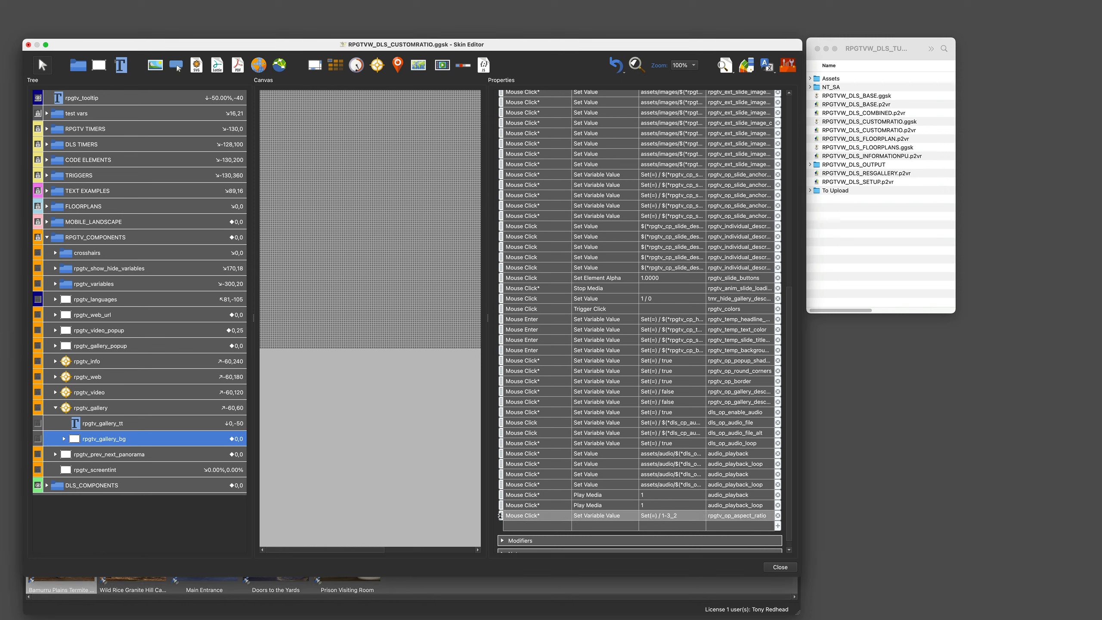
Step: Move the 1-3_2 action up to sit directly after the landscape aspect-ratio action
left_click_drag(500, 515, 505, 101)
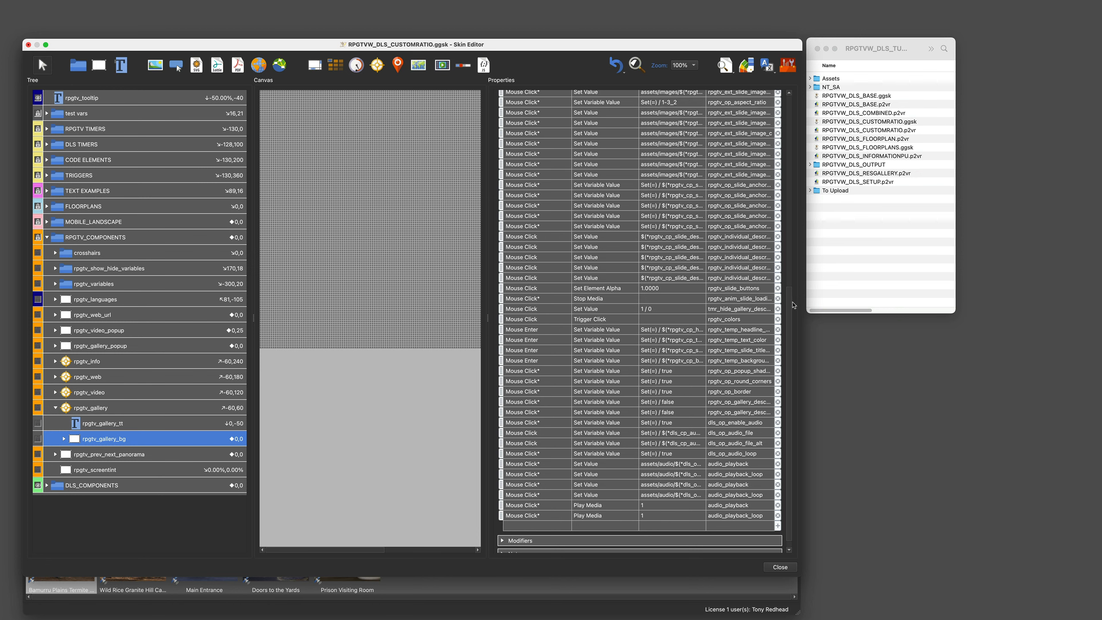
scroll(789, 305, "up", 10)
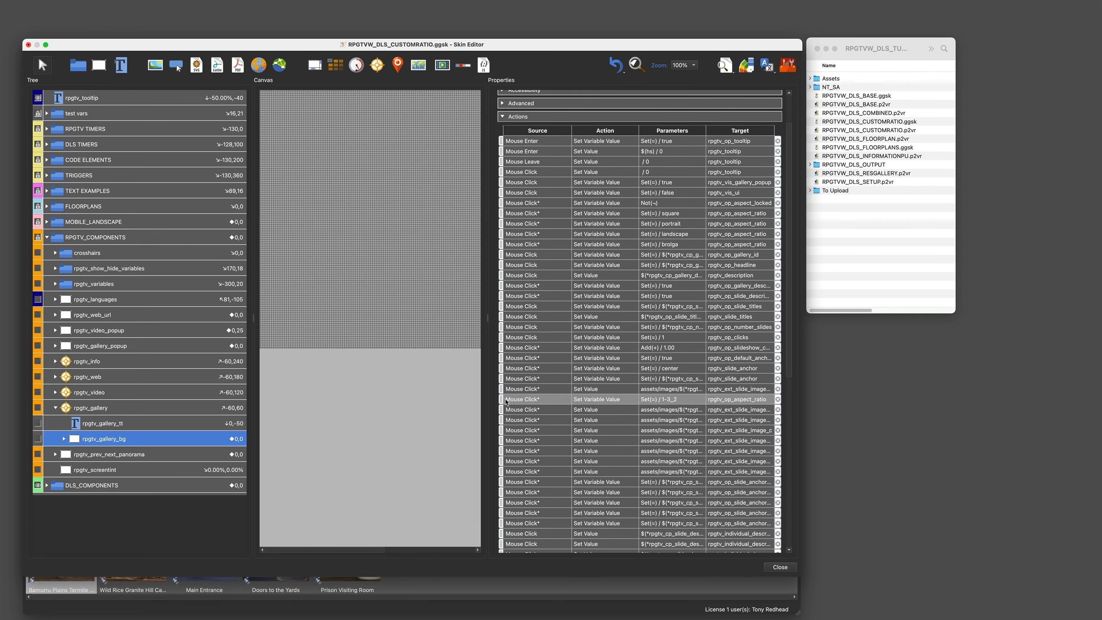
left_click_drag(500, 399, 636, 242)
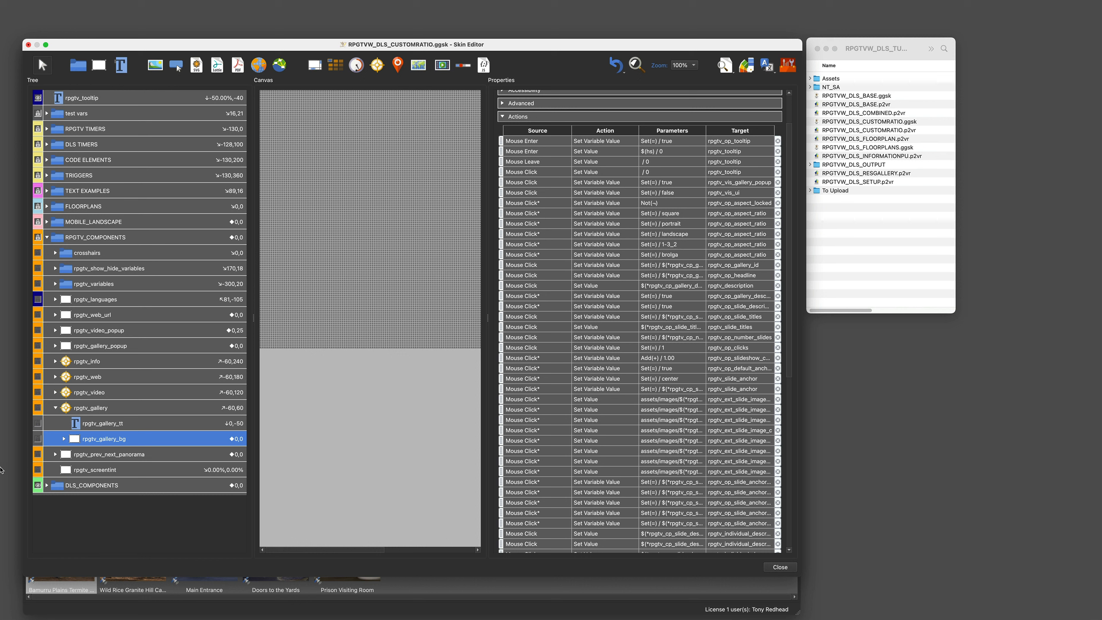
Step: Open the size logic block of rpgtv_gallery_popup and add a new condition block
left_click(55, 409)
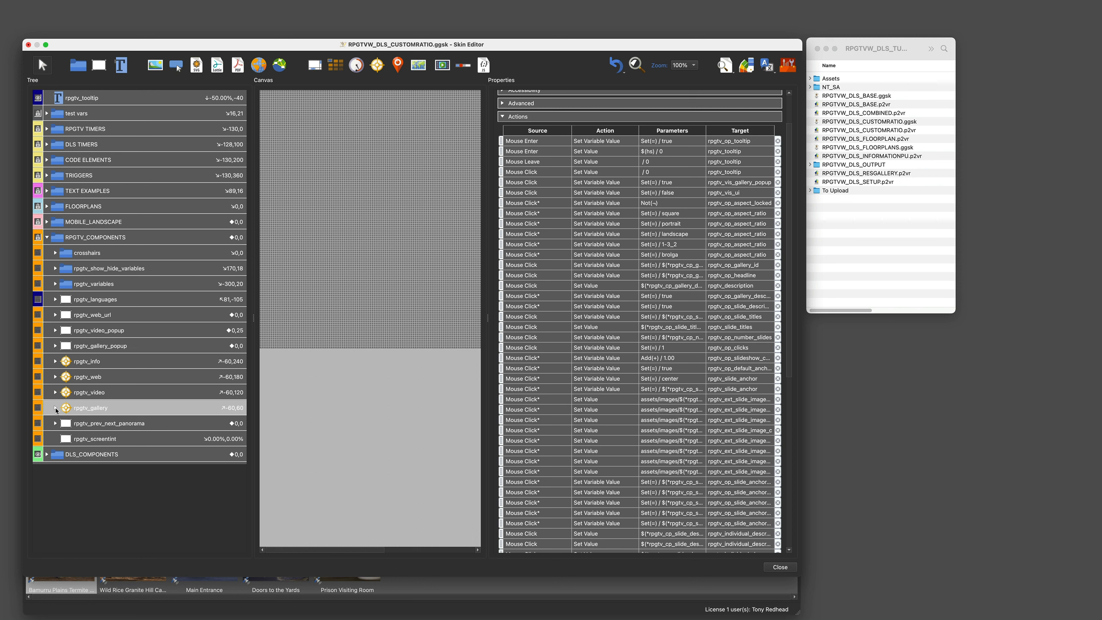
left_click(75, 345)
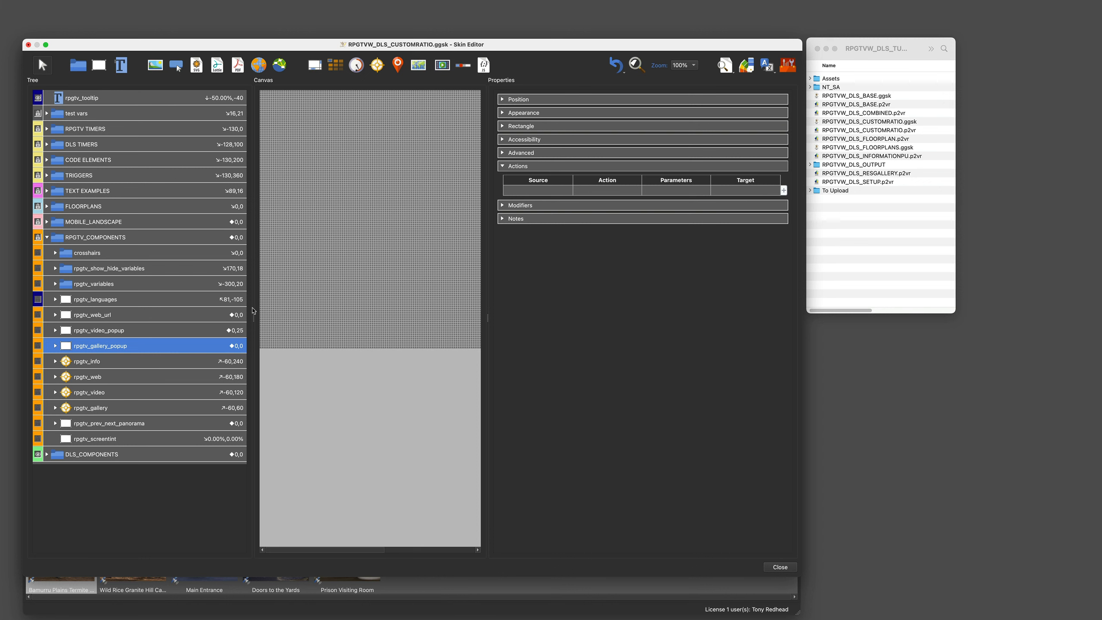
left_click(503, 99)
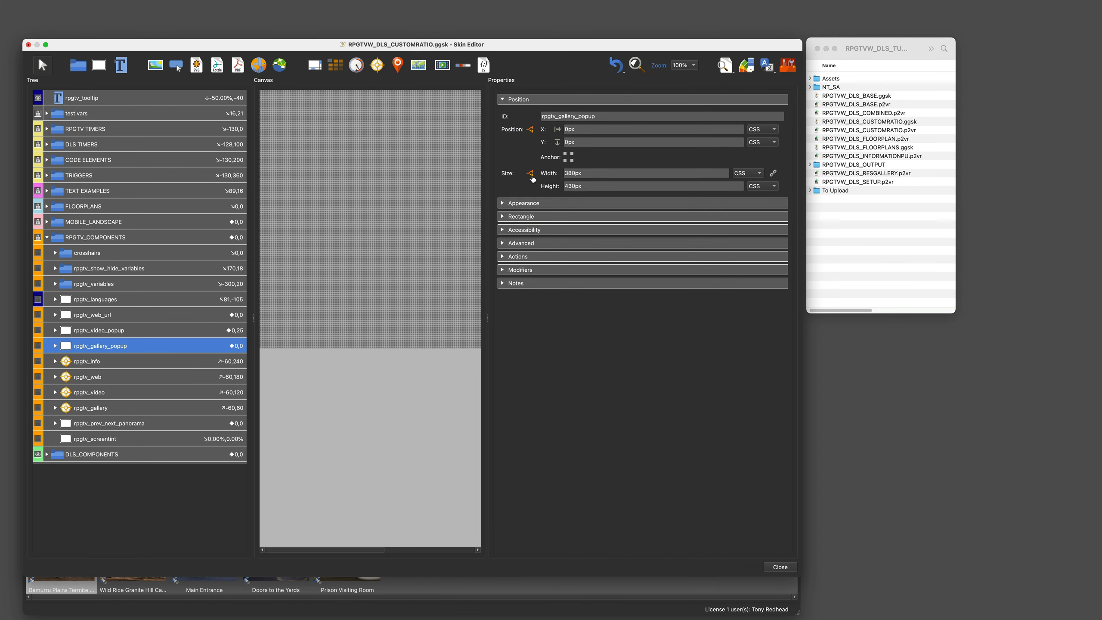
left_click(530, 174)
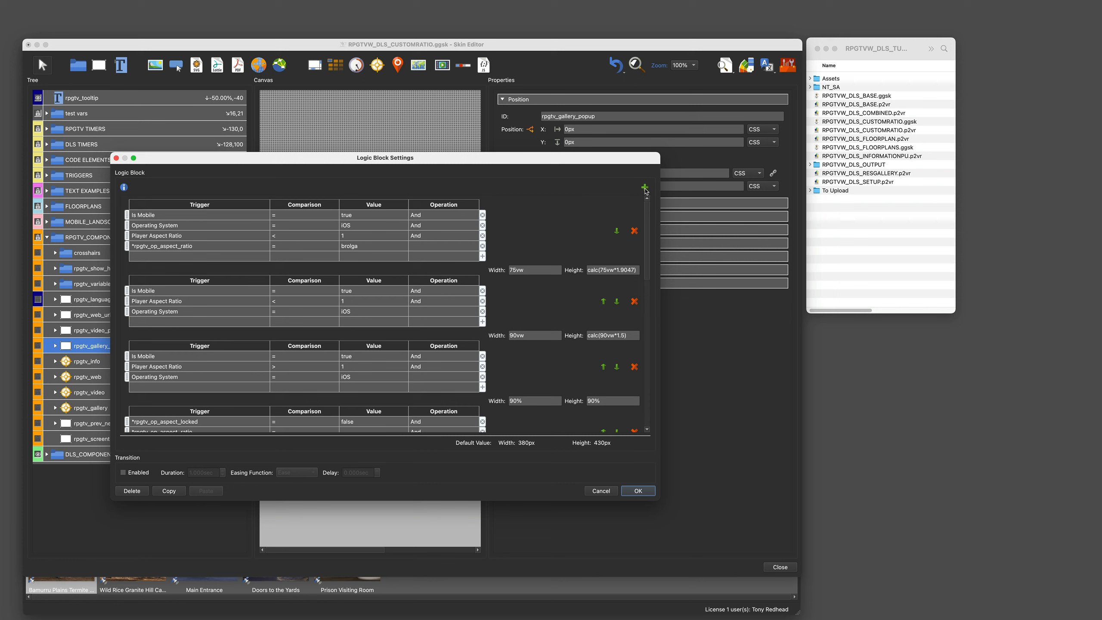
left_click(644, 187)
Step: Set the new size condition to rpgtv_op_aspect_locked = true and rpgtv_op_aspect_ratio = 1-3_2
scroll(645, 418, "down", 10)
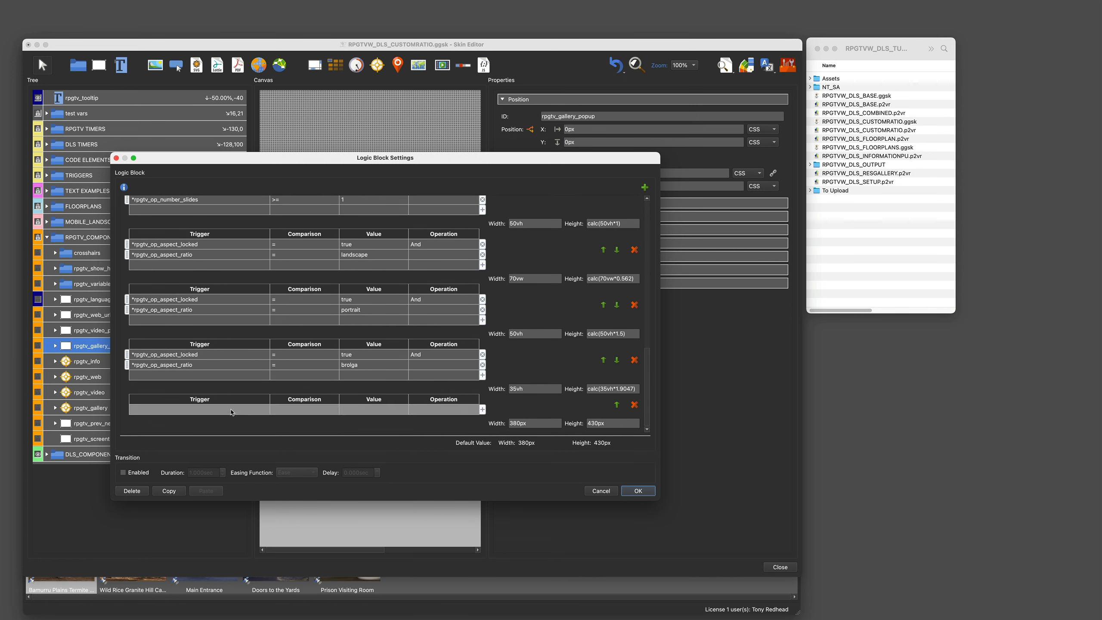
double_click(232, 410)
left_click(231, 410)
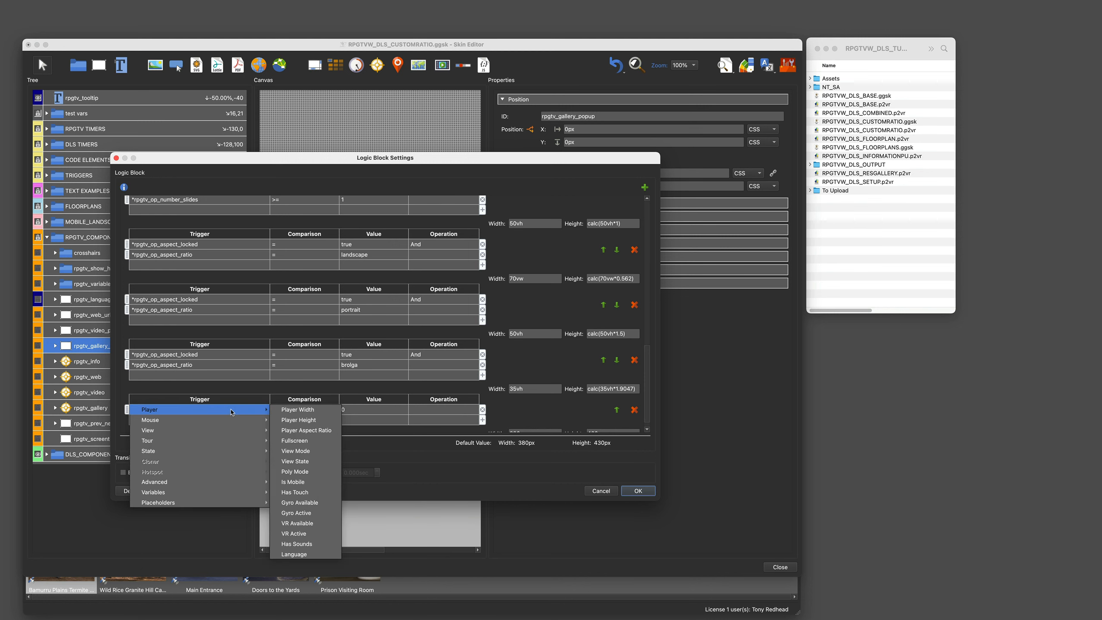
mouse_move(185, 494)
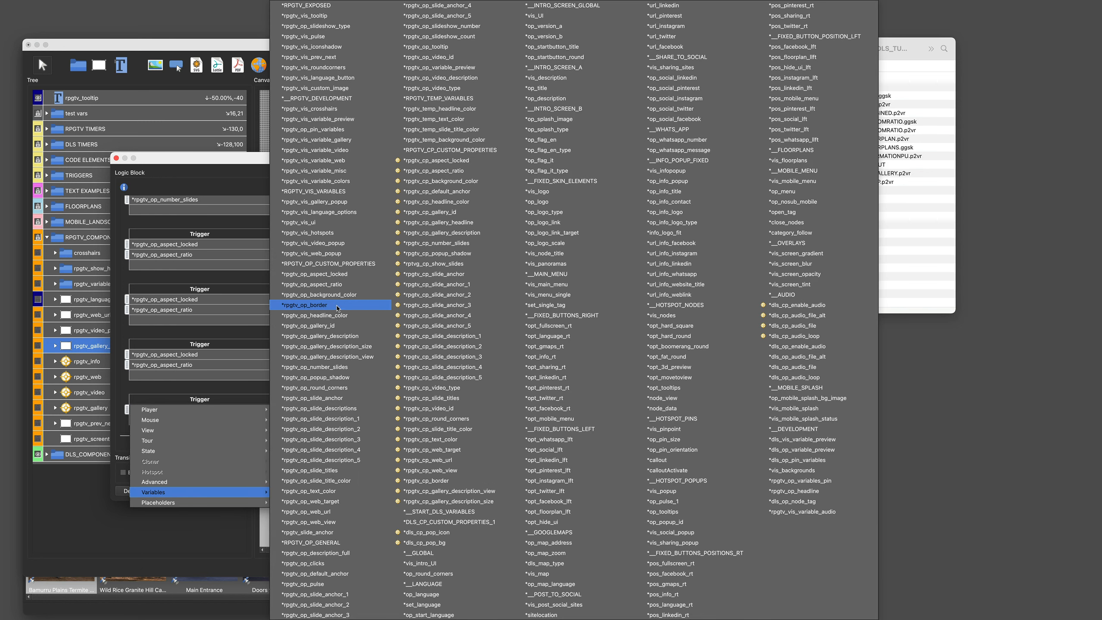
left_click(338, 278)
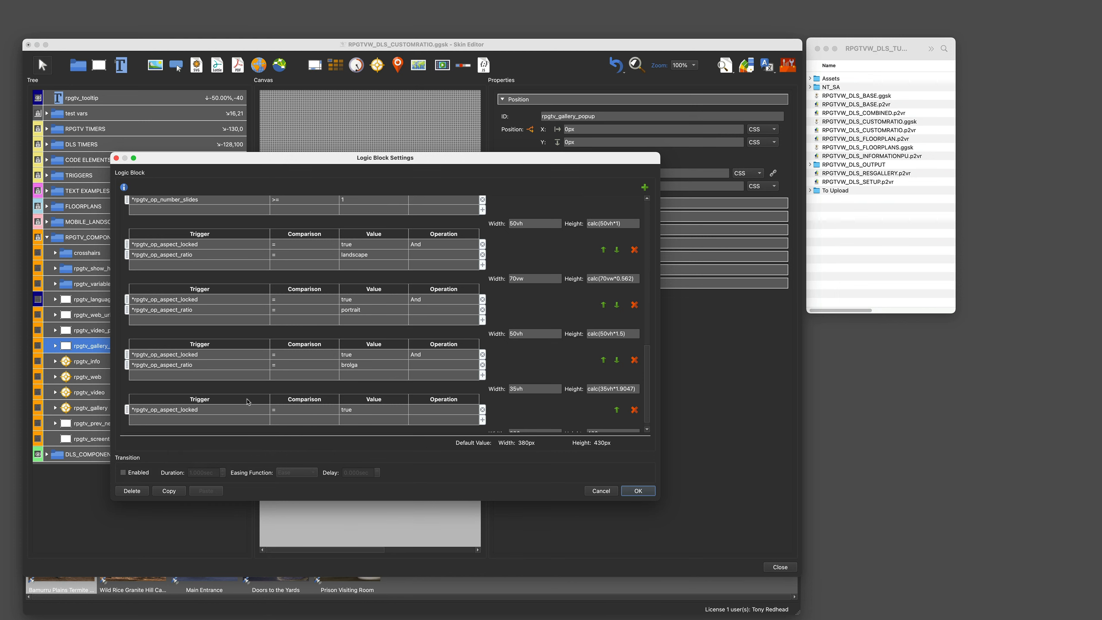
left_click(214, 420)
left_click(214, 419)
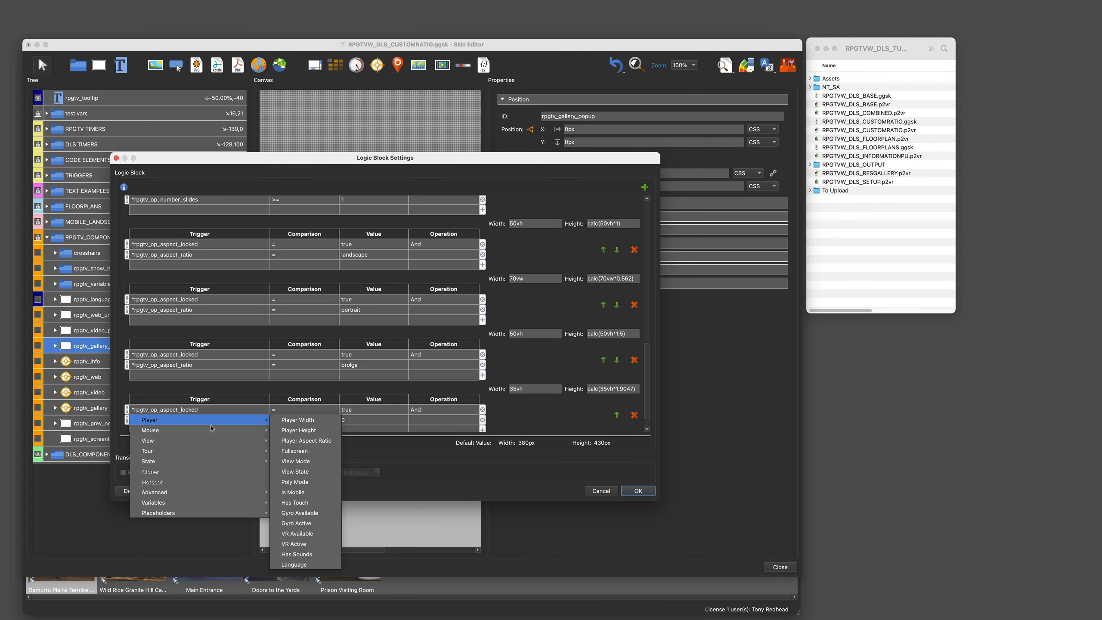
mouse_move(180, 502)
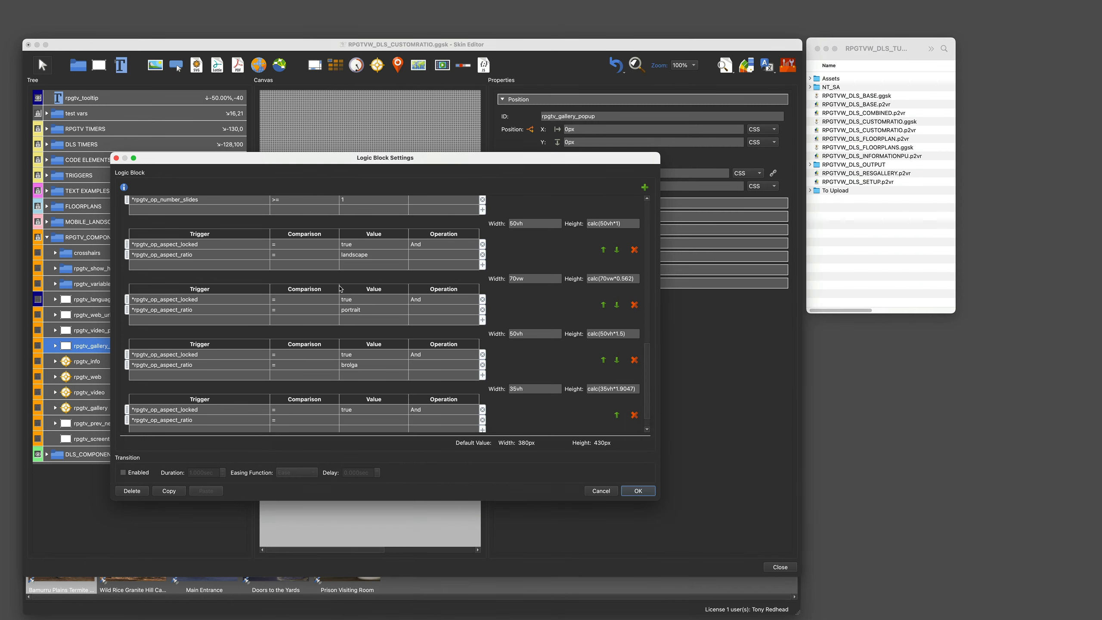
left_click(351, 419)
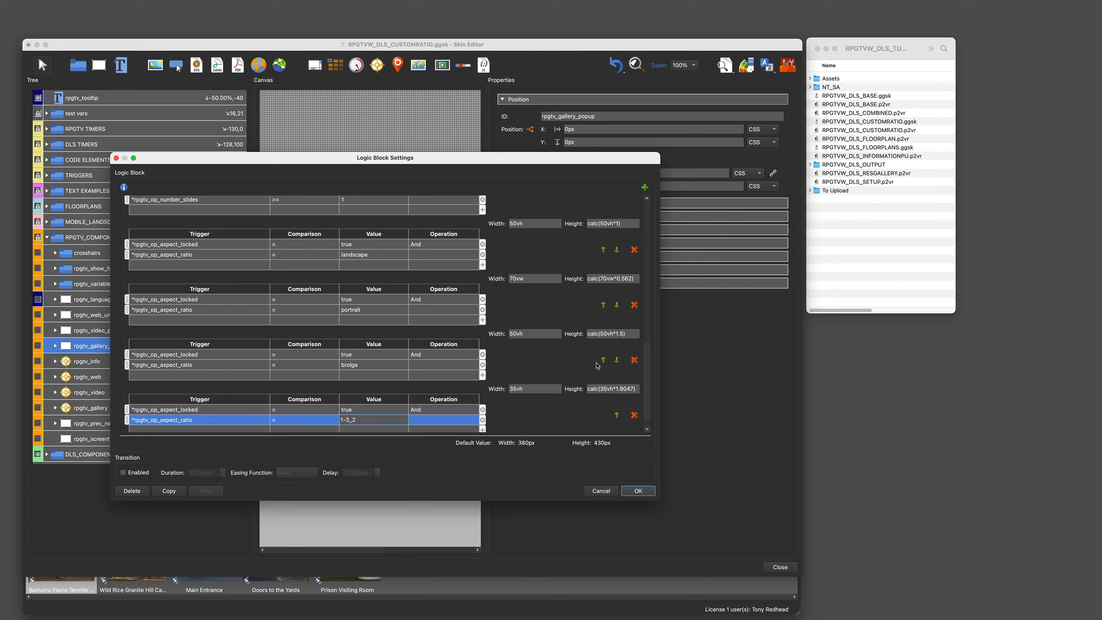
Step: Give the 1-3_2 condition a width of 608px and a height of 1086px, and confirm the logic block
scroll(596, 366, "down", 2)
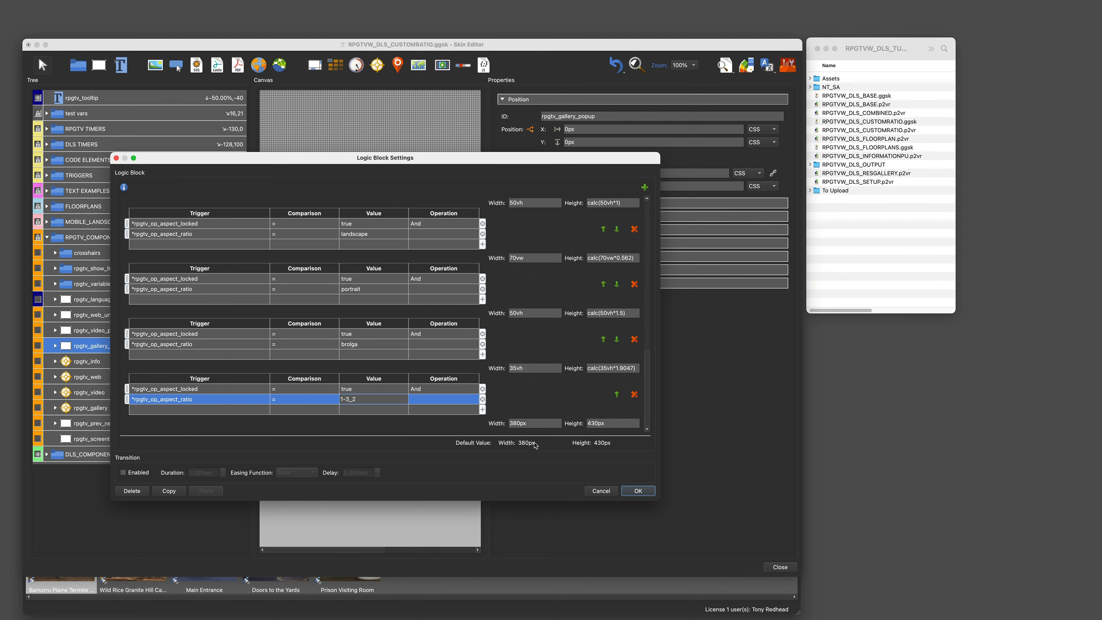
double_click(519, 423)
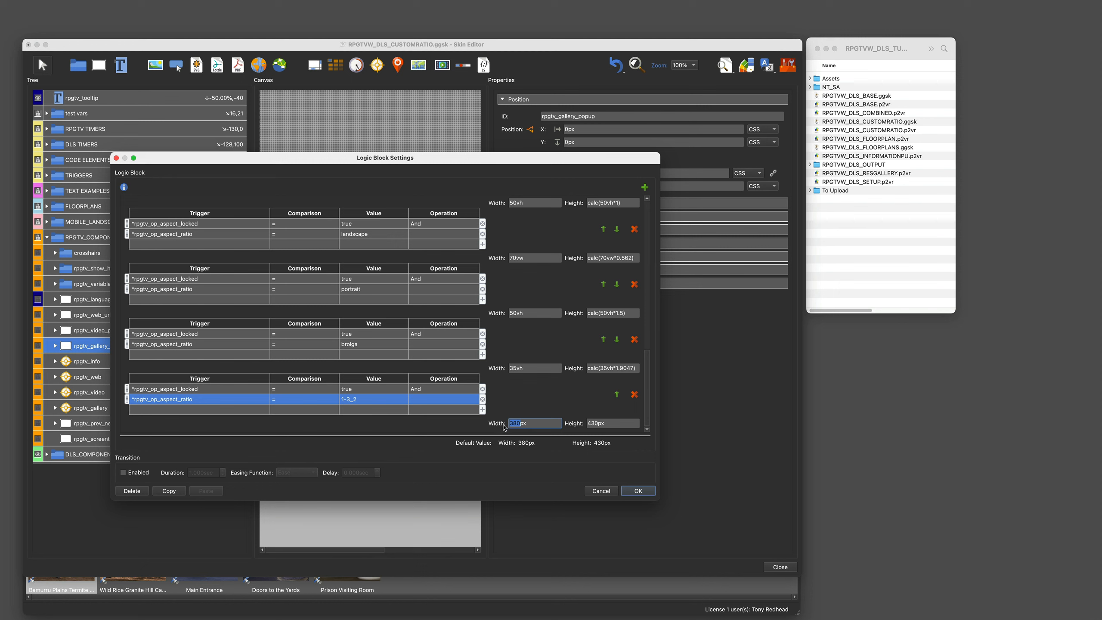
type("608")
double_click(589, 424)
type("1086")
left_click(637, 491)
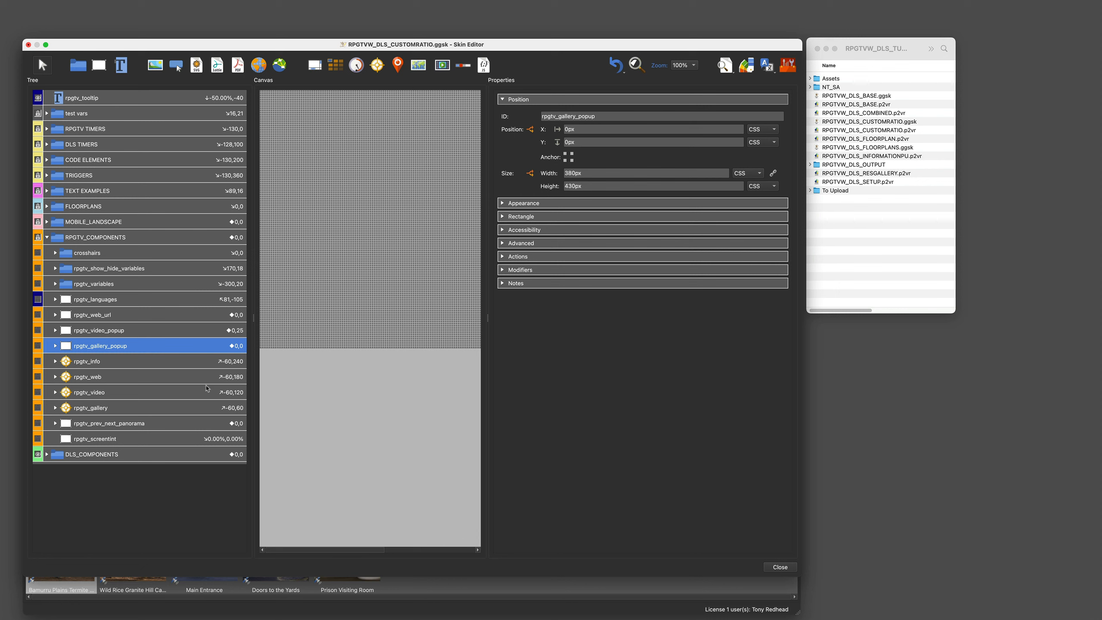
Step: Select rpgtv_loading inside rpgtv_gallery_popup and add a new condition block to its size logic block
left_click(55, 346)
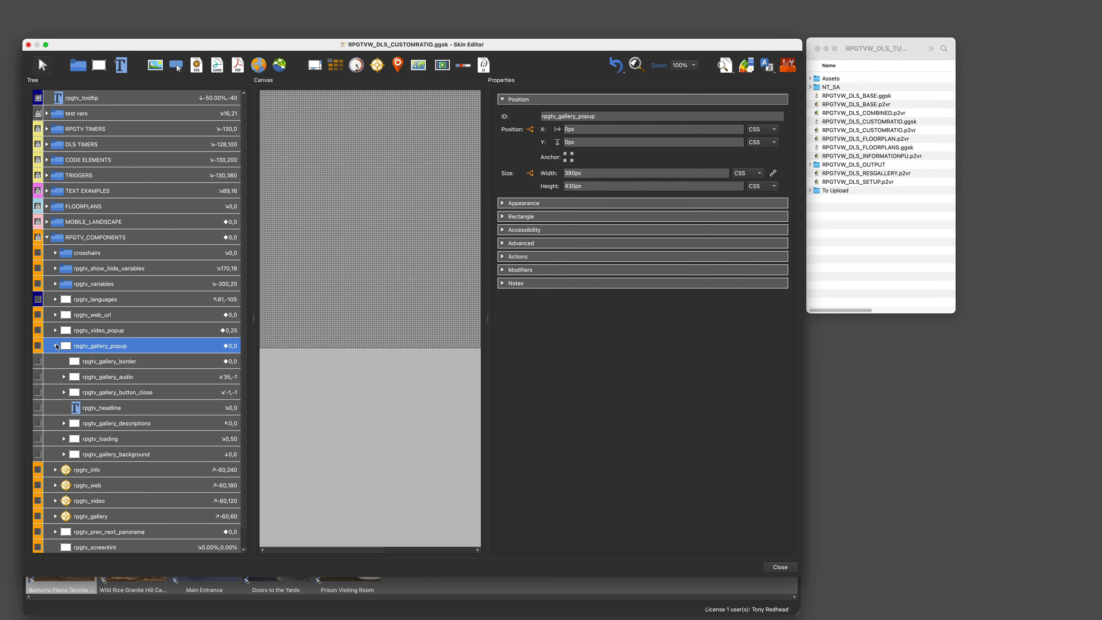
left_click(106, 440)
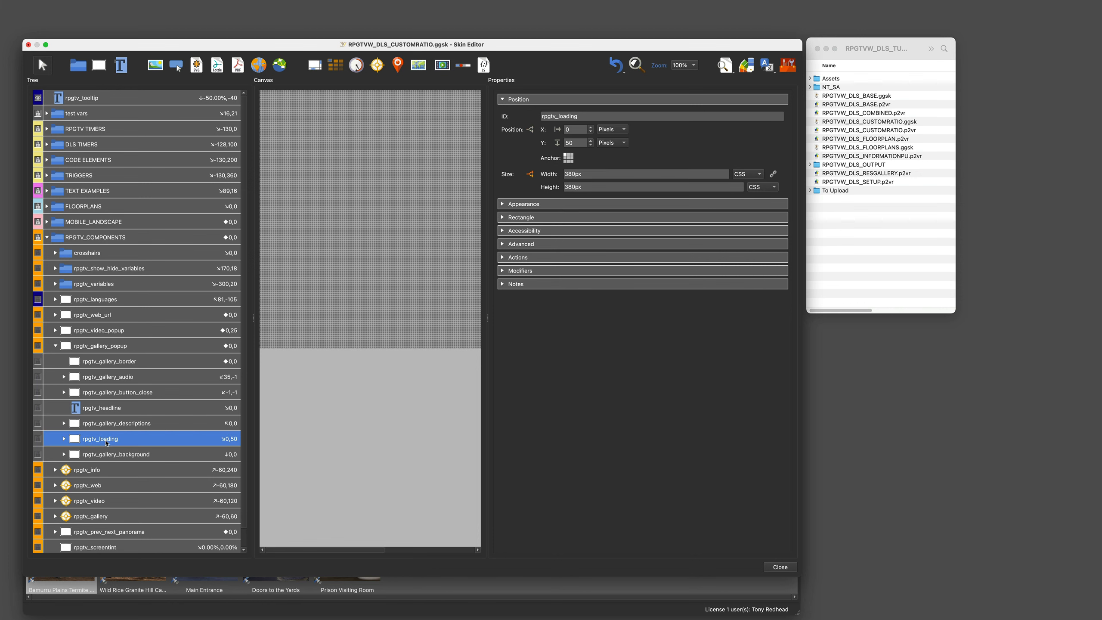
left_click(531, 175)
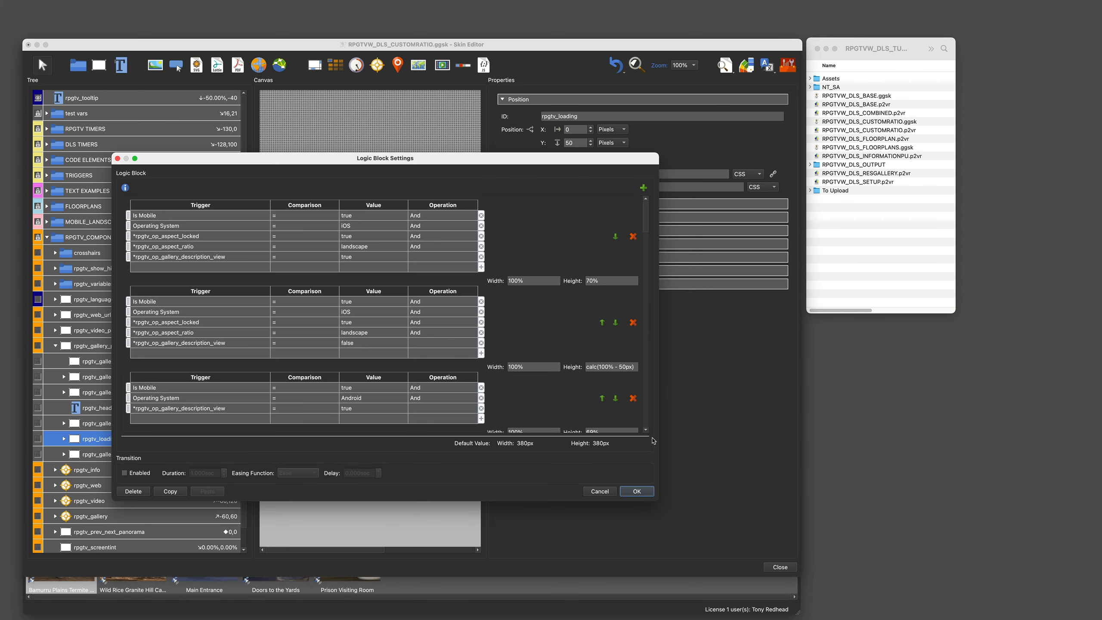
left_click(644, 188)
left_click_drag(647, 215, 653, 435)
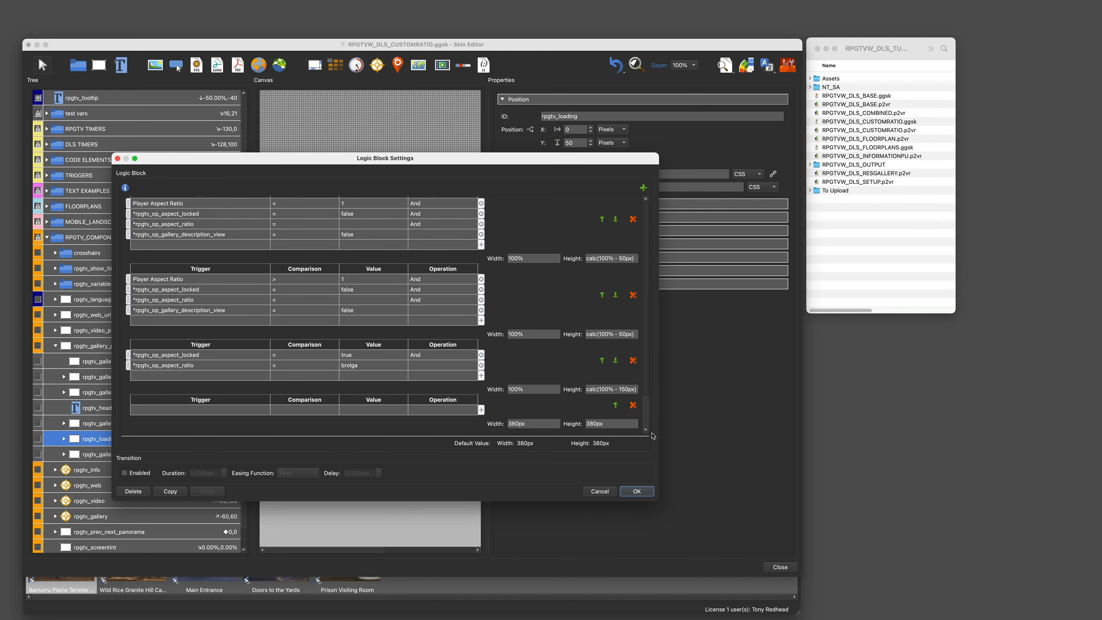
Step: Set the new condition to rpgtv_op_aspect_locked = true and rpgtv_op_aspect_ratio = 1-3_2
left_click(212, 408)
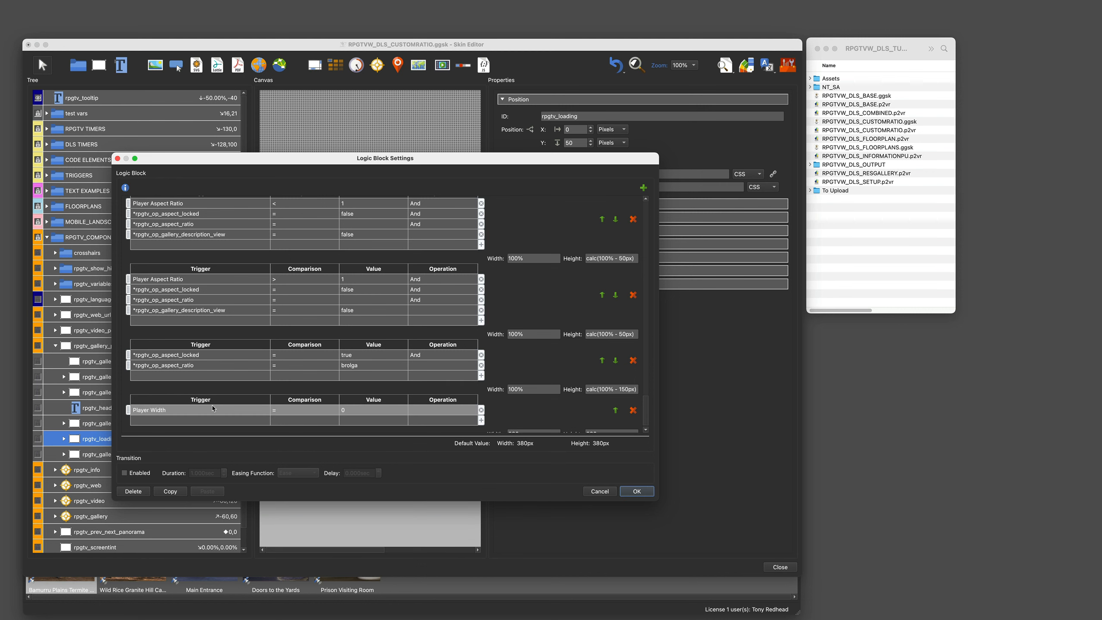
left_click(211, 408)
mouse_move(175, 493)
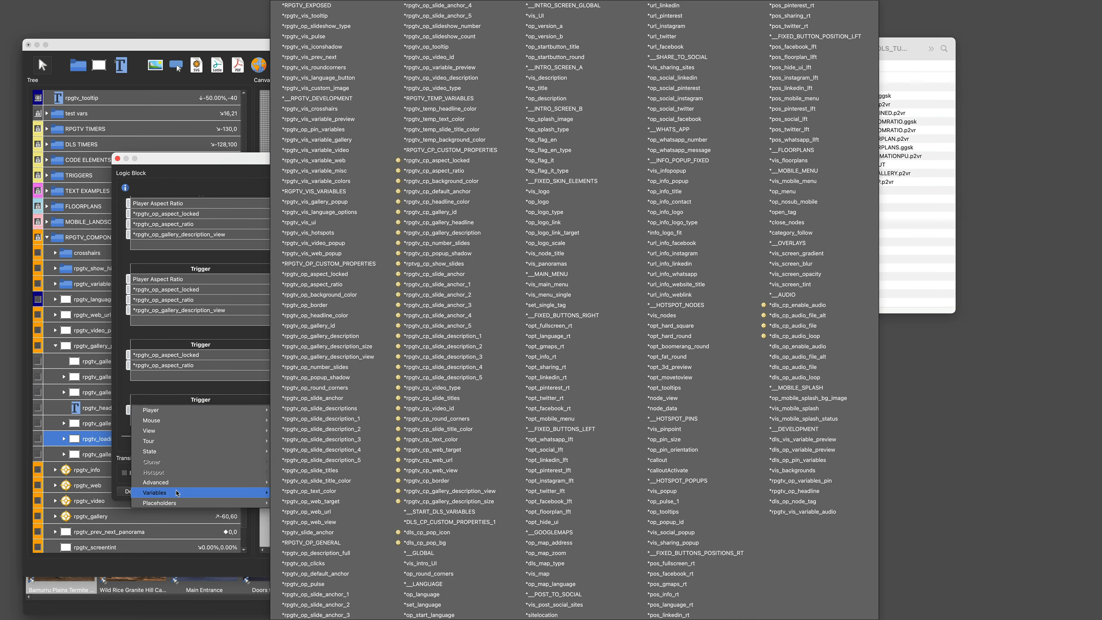
left_click(335, 275)
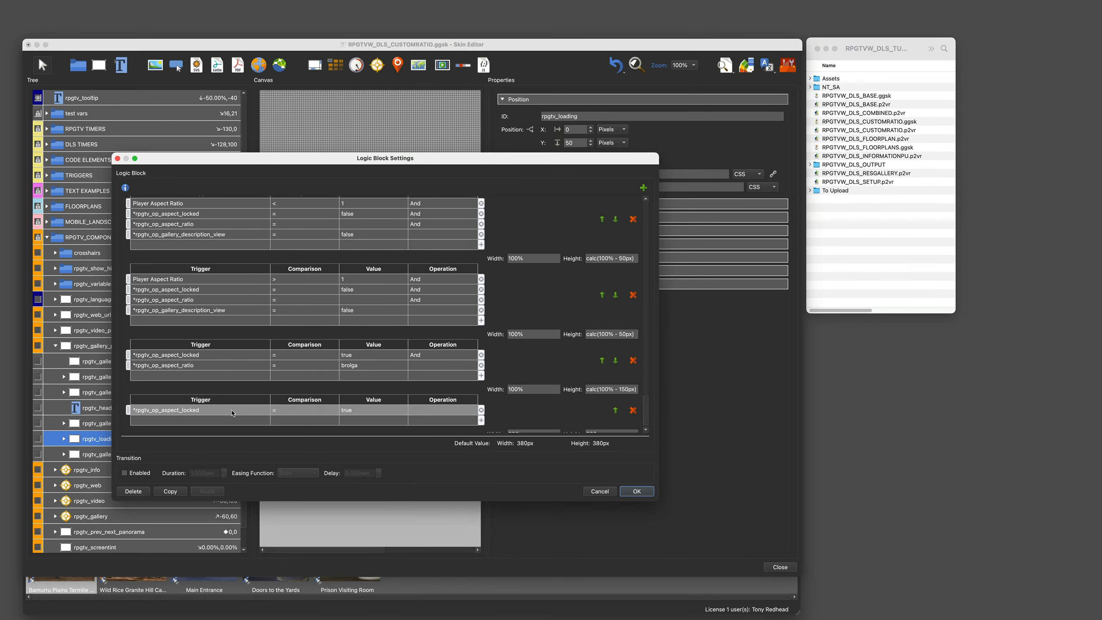
left_click(217, 420)
left_click(217, 420)
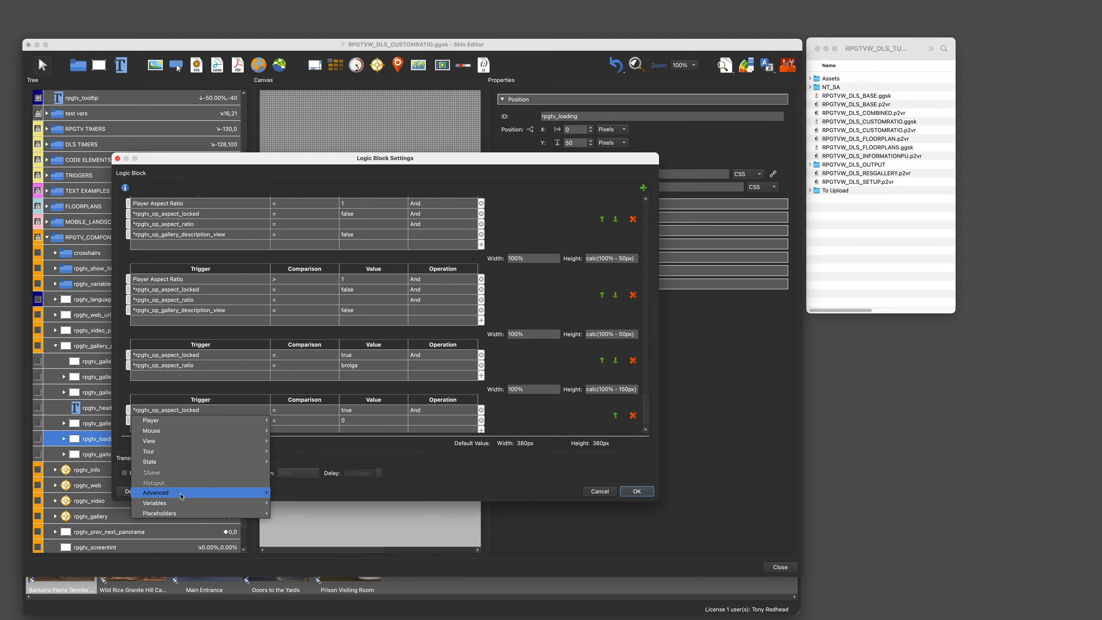
mouse_move(175, 503)
left_click(329, 287)
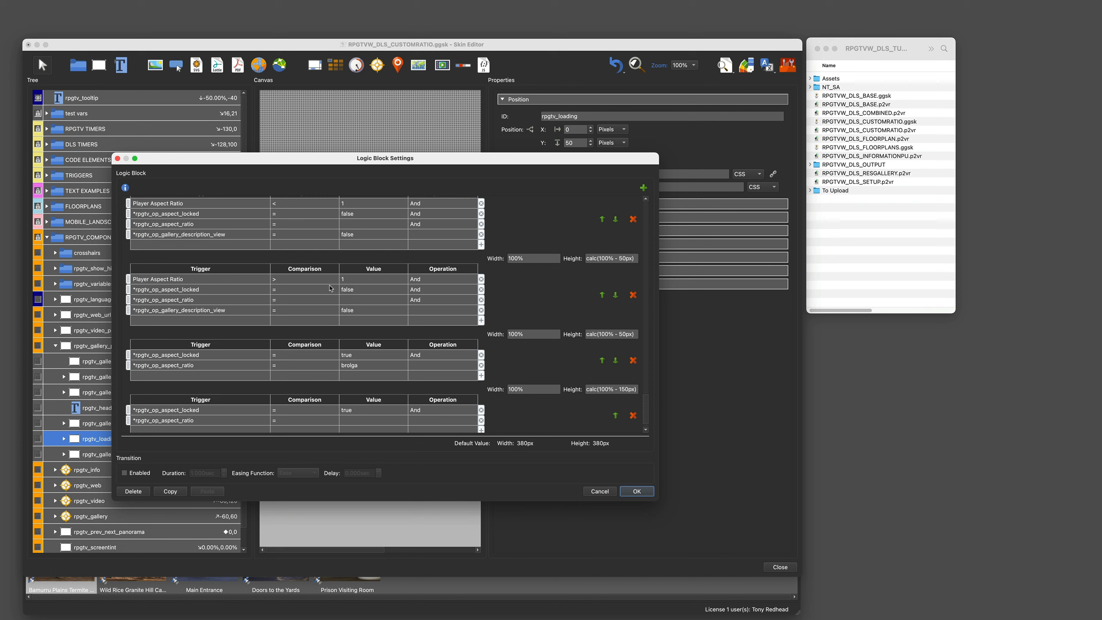
left_click(353, 418)
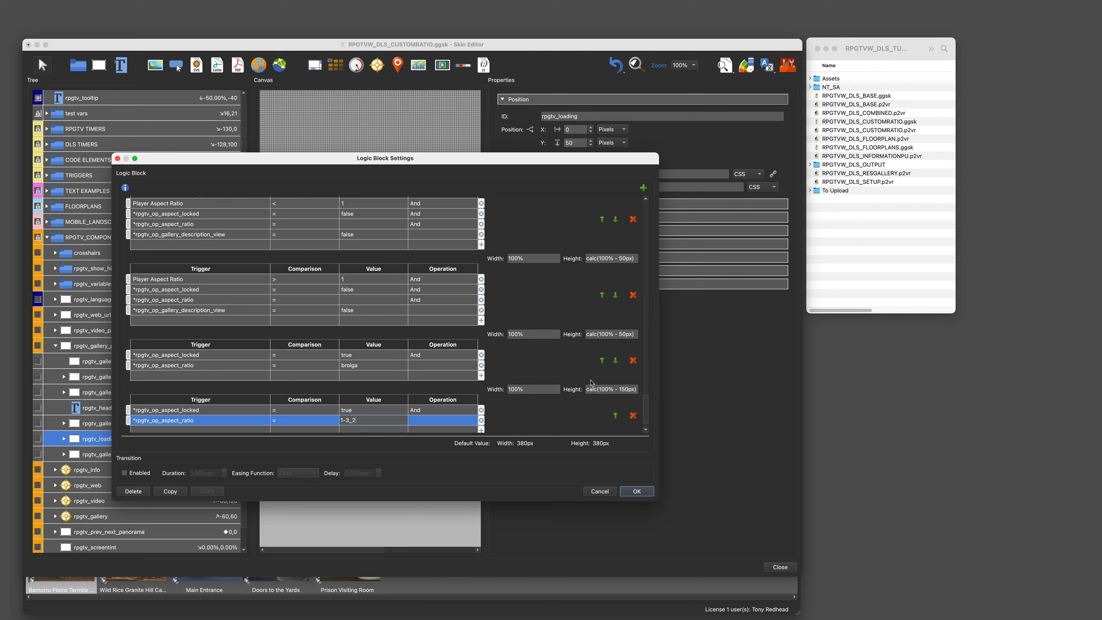
Step: Set the condition's width to 100% and height to calc(100% - 50px), and confirm the logic block
scroll(515, 423, "down", 1)
left_click(515, 423)
key("super+a")
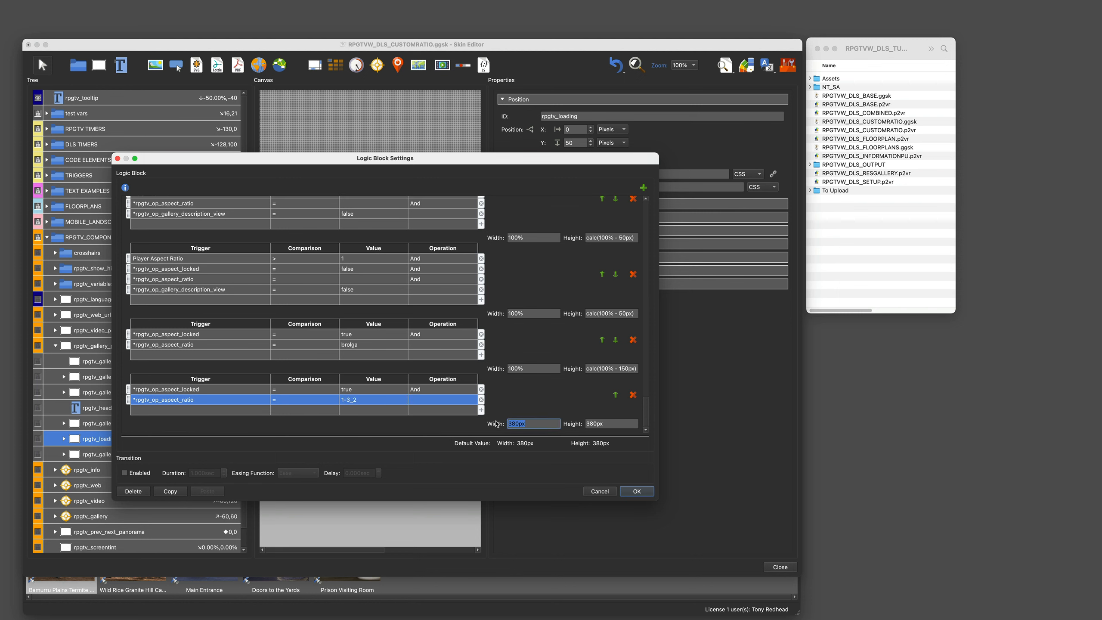
type("100%")
left_click(607, 423)
key("super+a")
key("BackSpace")
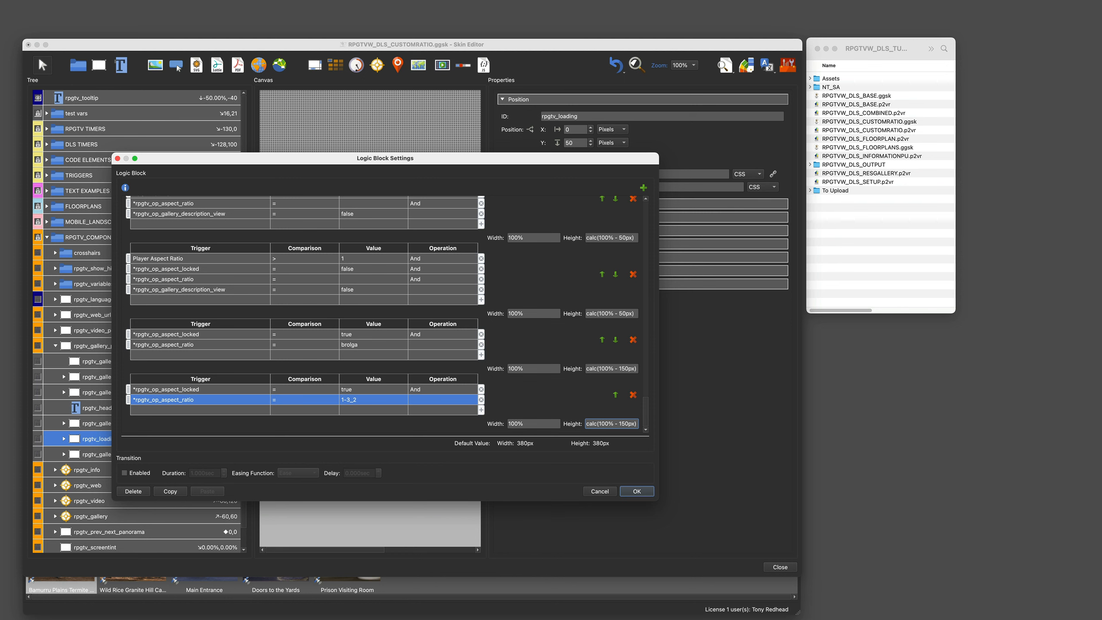
left_click(647, 490)
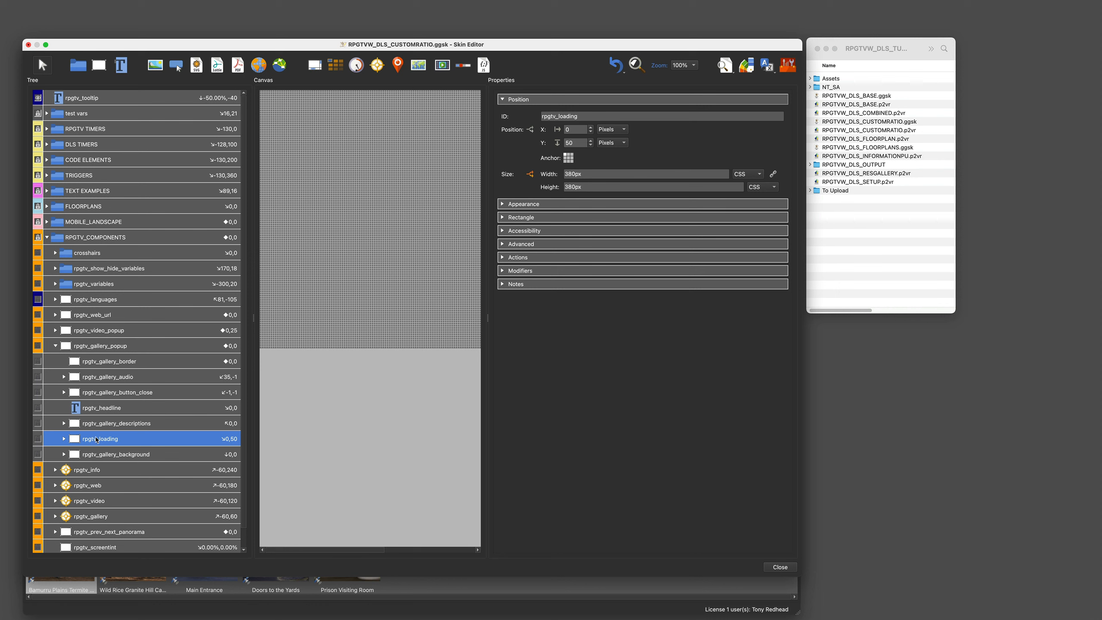
Step: Open the Visible logic block of rpgtv_description_arrows_portrait inside rpgtv_loading
left_click(63, 438)
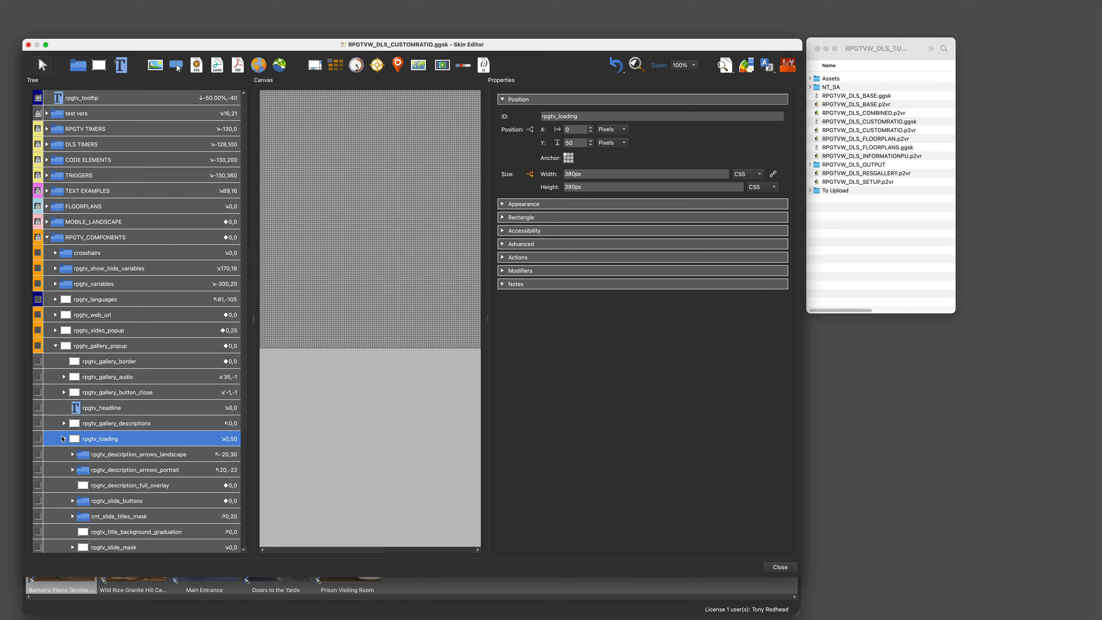
scroll(85, 436, "down", 2)
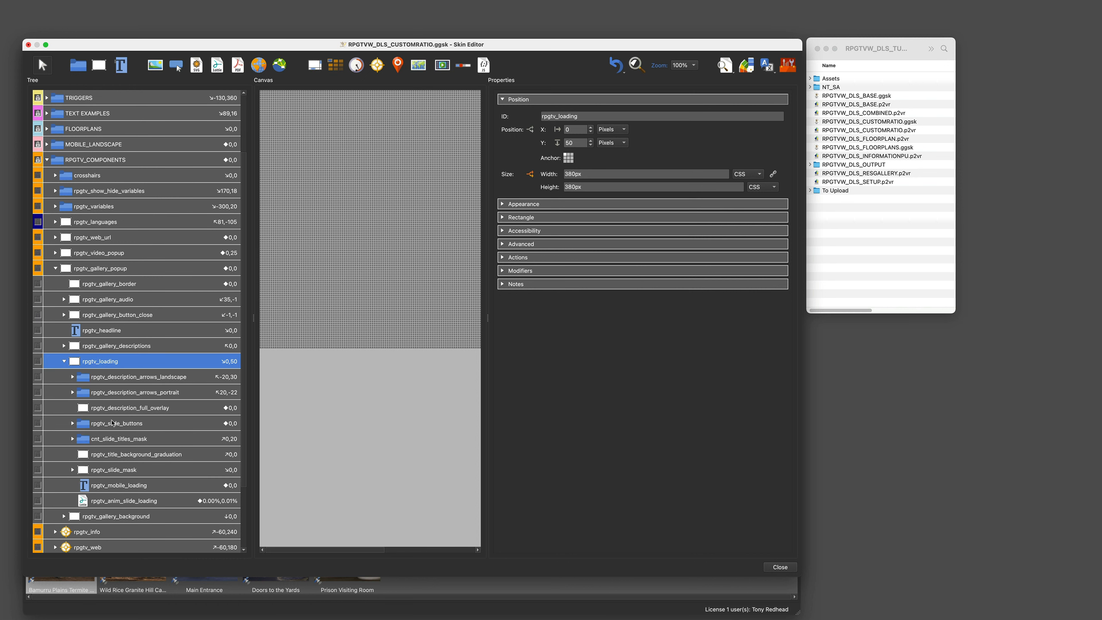
left_click(123, 393)
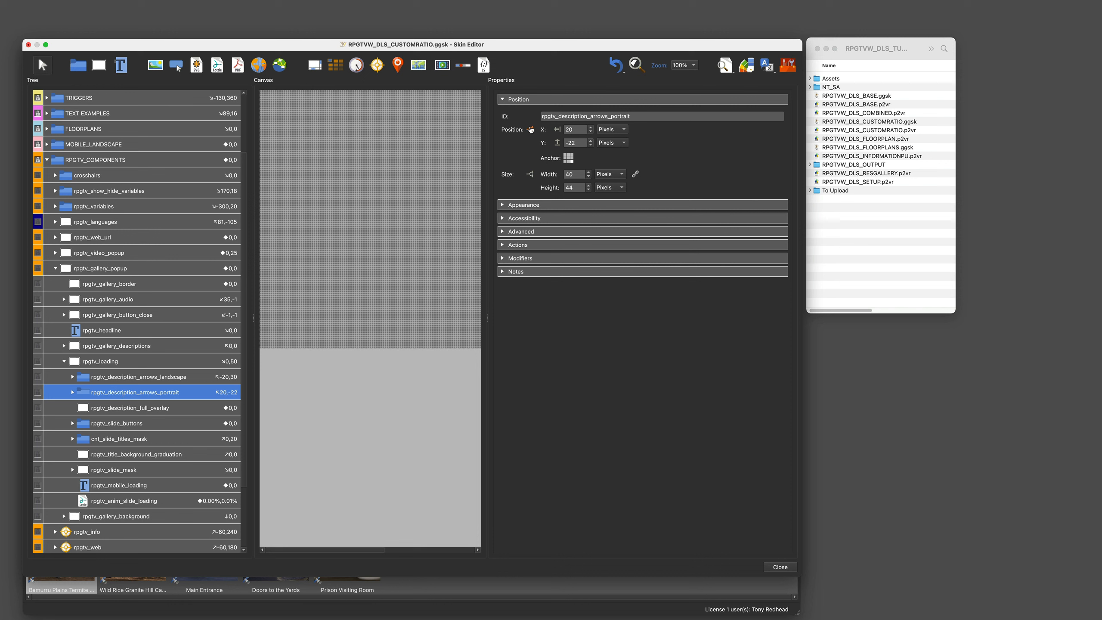
left_click(503, 205)
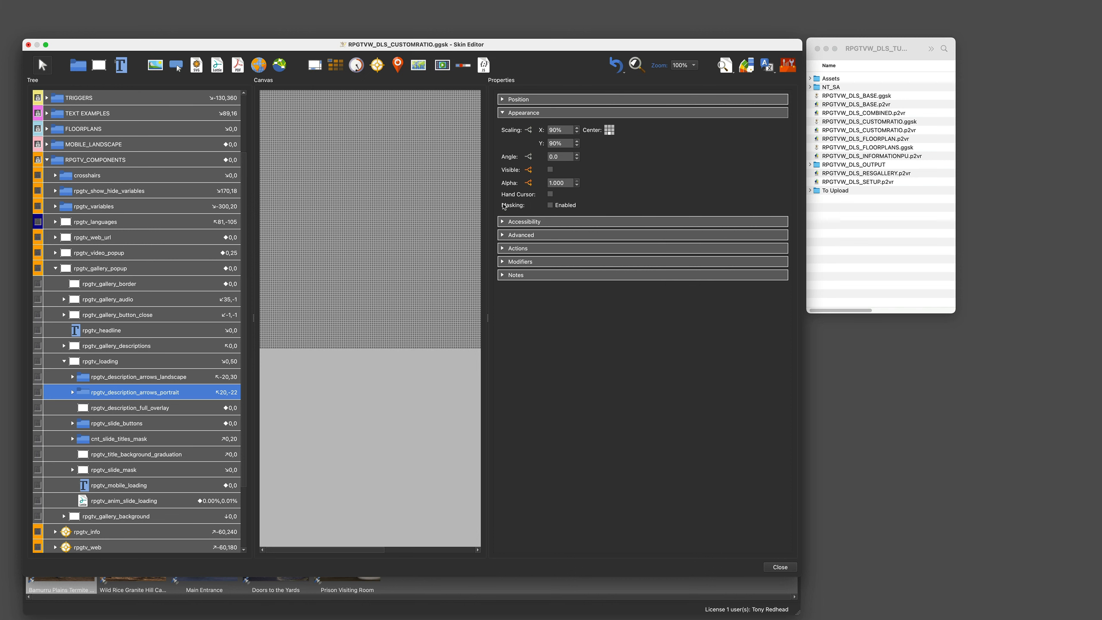
left_click(528, 169)
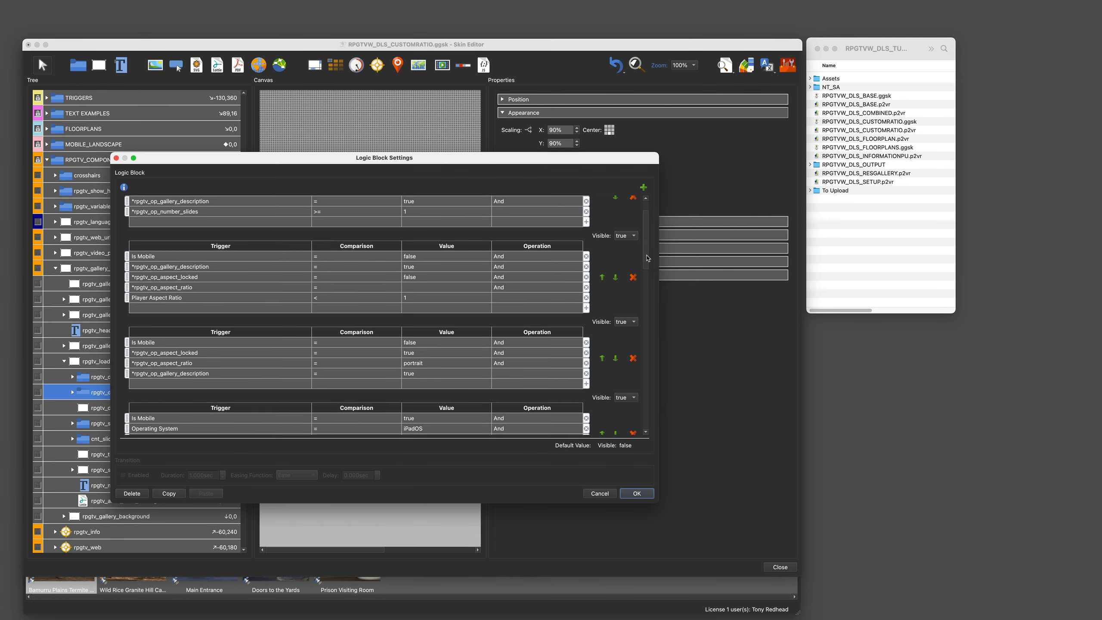
scroll(648, 273, "down", 3)
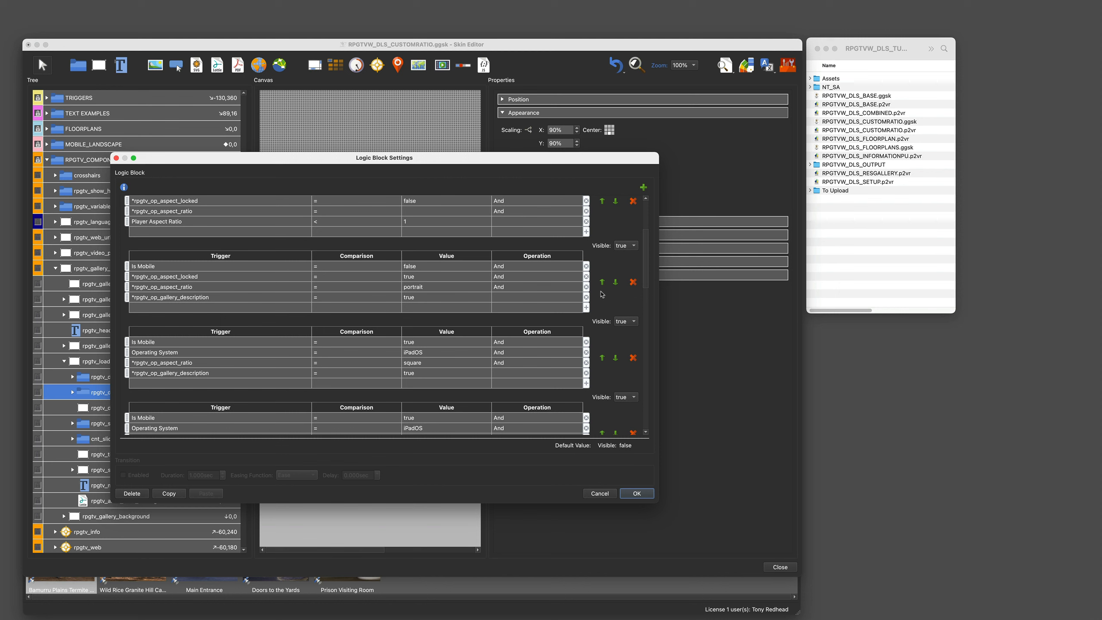
Step: Add an rpgtv_op_aspect_ratio = 1-3_2 row to the portrait visibility condition, placed right after the portrait ratio row
left_click(258, 309)
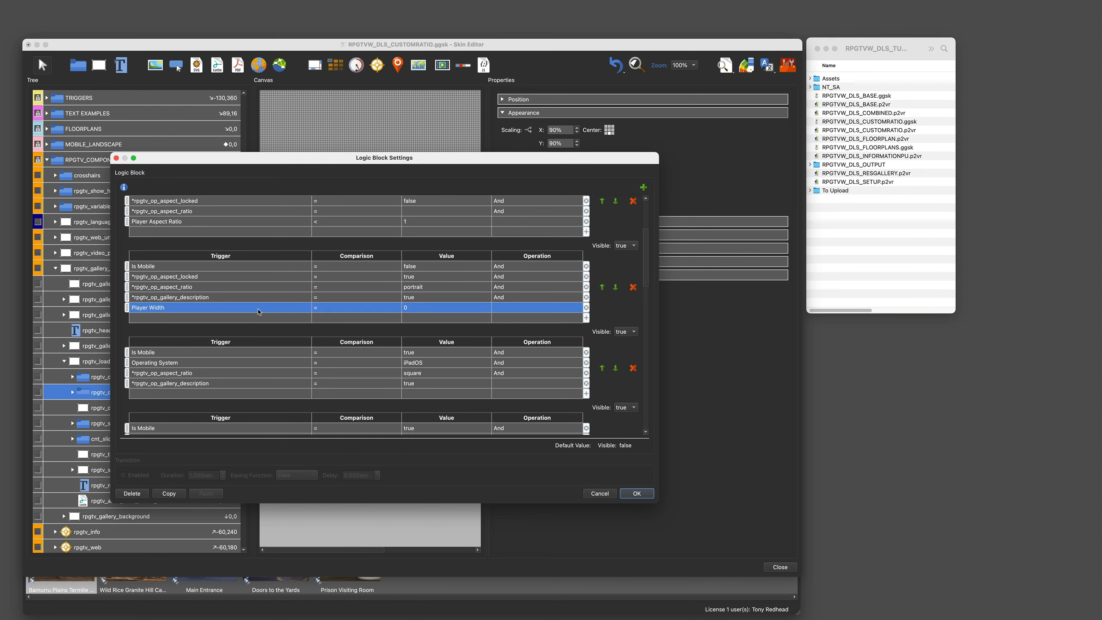
left_click(258, 308)
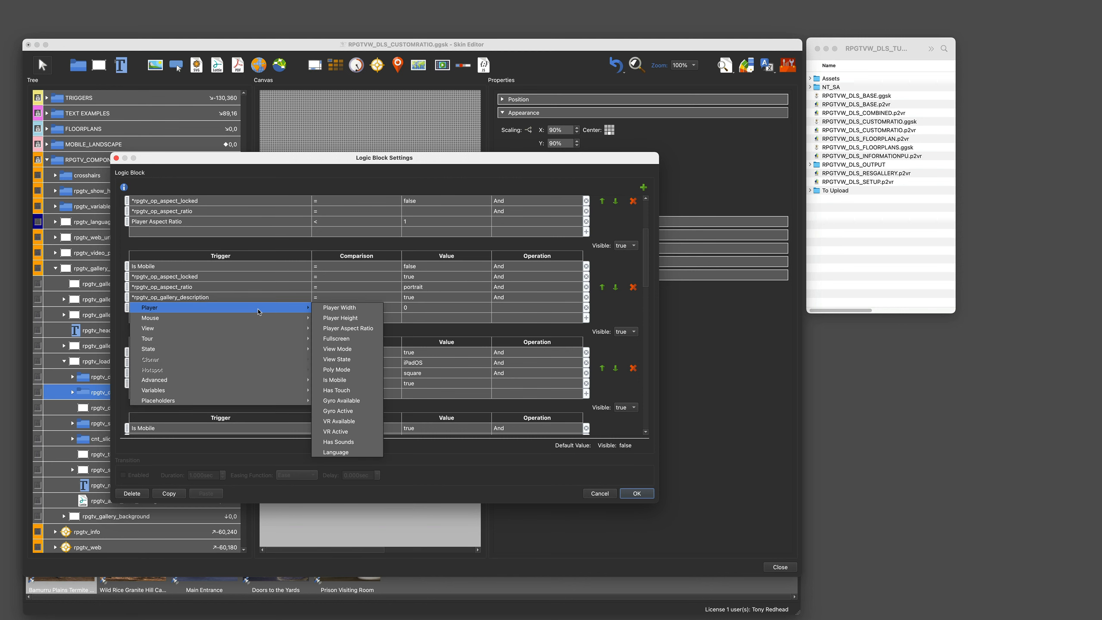
mouse_move(213, 389)
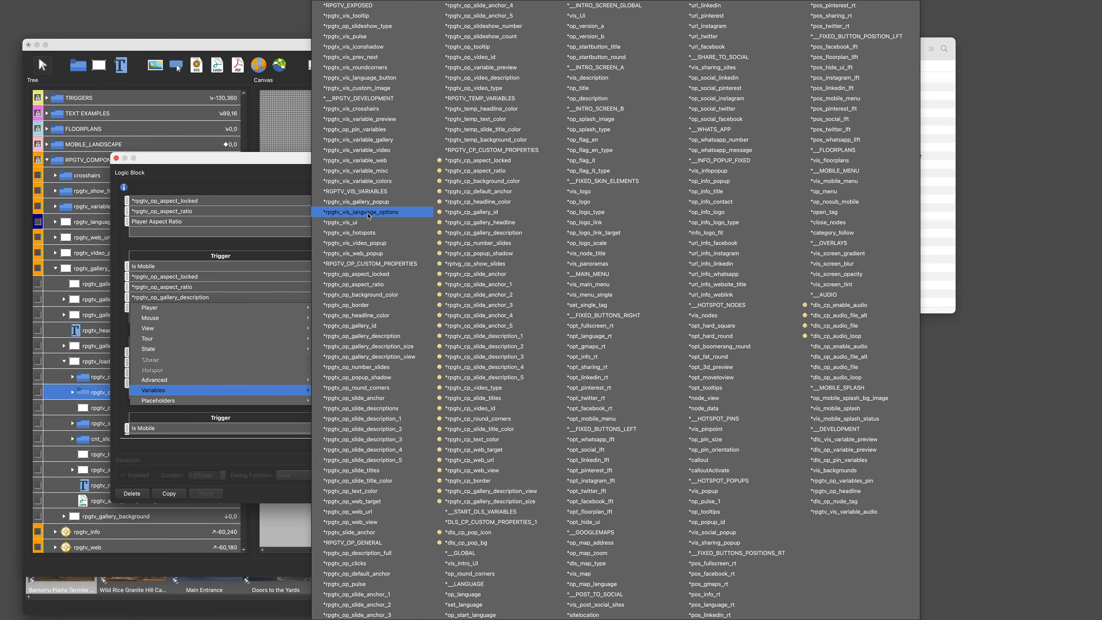
left_click(356, 286)
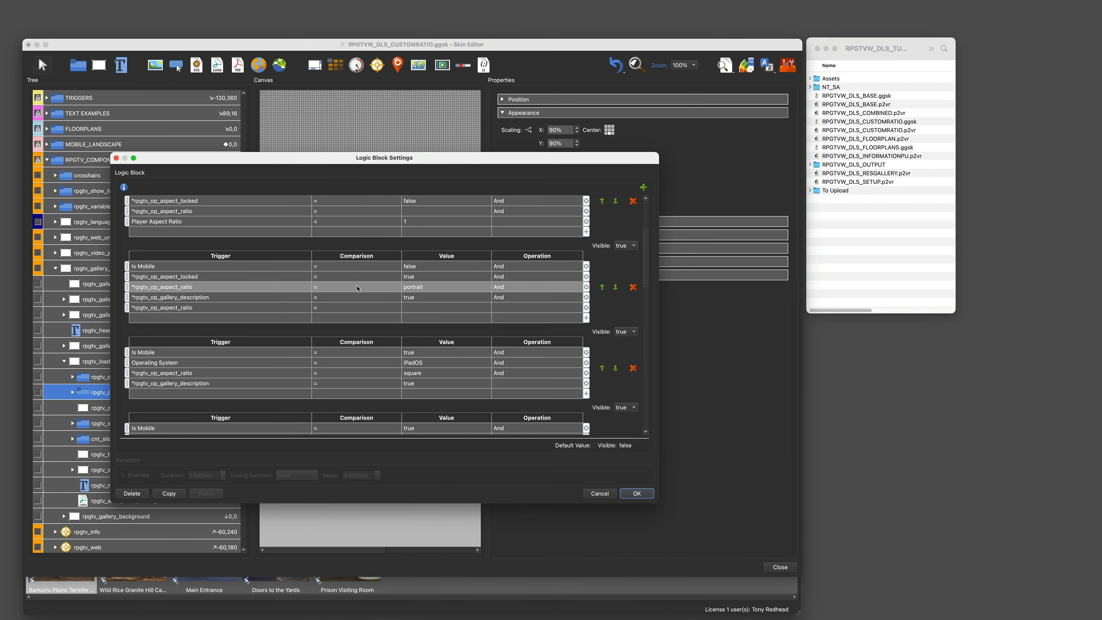
left_click(421, 307)
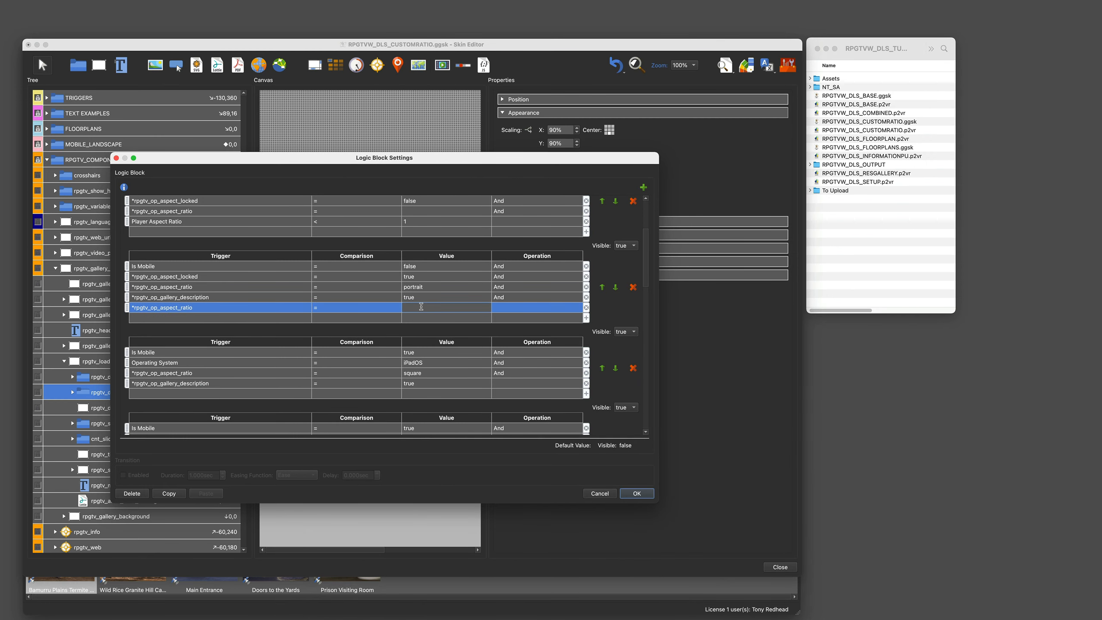
type("1-3_2")
left_click_drag(127, 308, 130, 298)
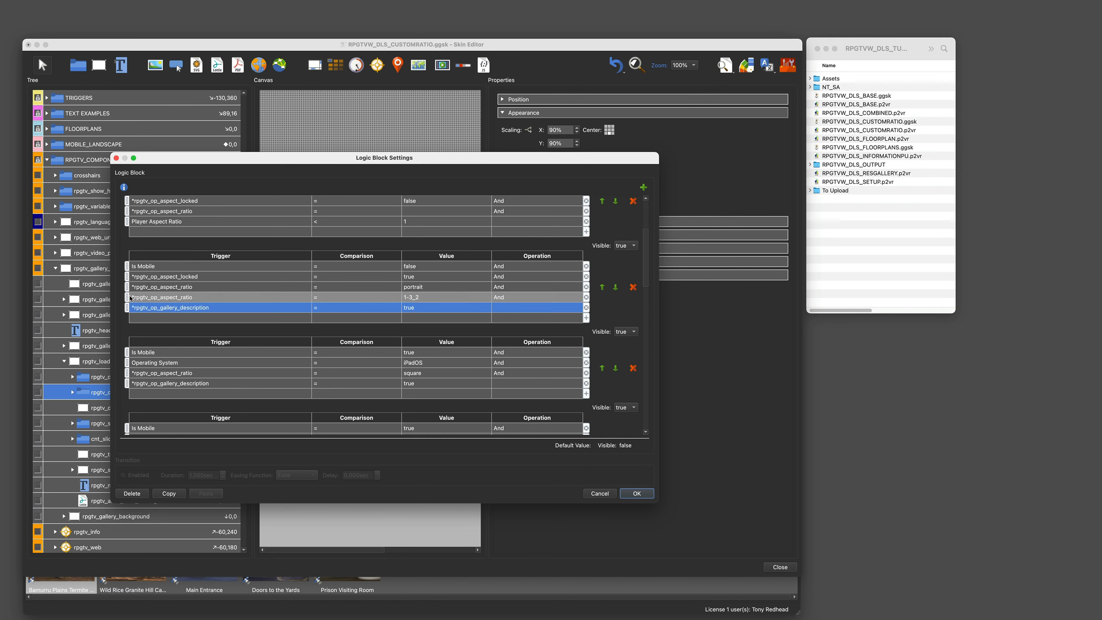
Step: Set the portrait ratio row's operation to Or and confirm the logic block
left_click(507, 288)
left_click(507, 288)
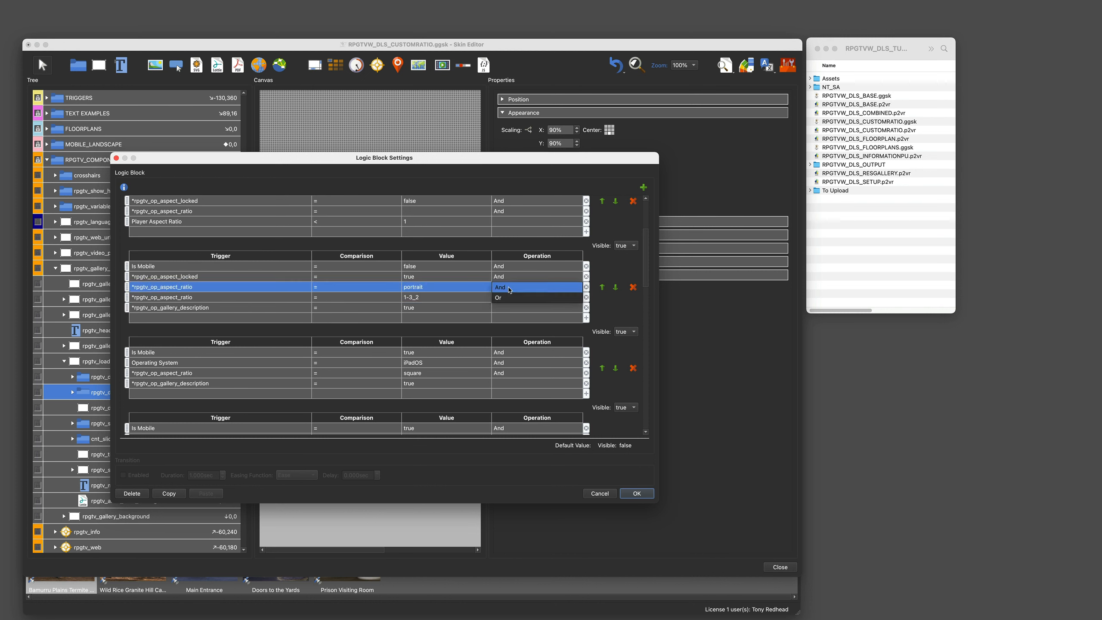
left_click(503, 299)
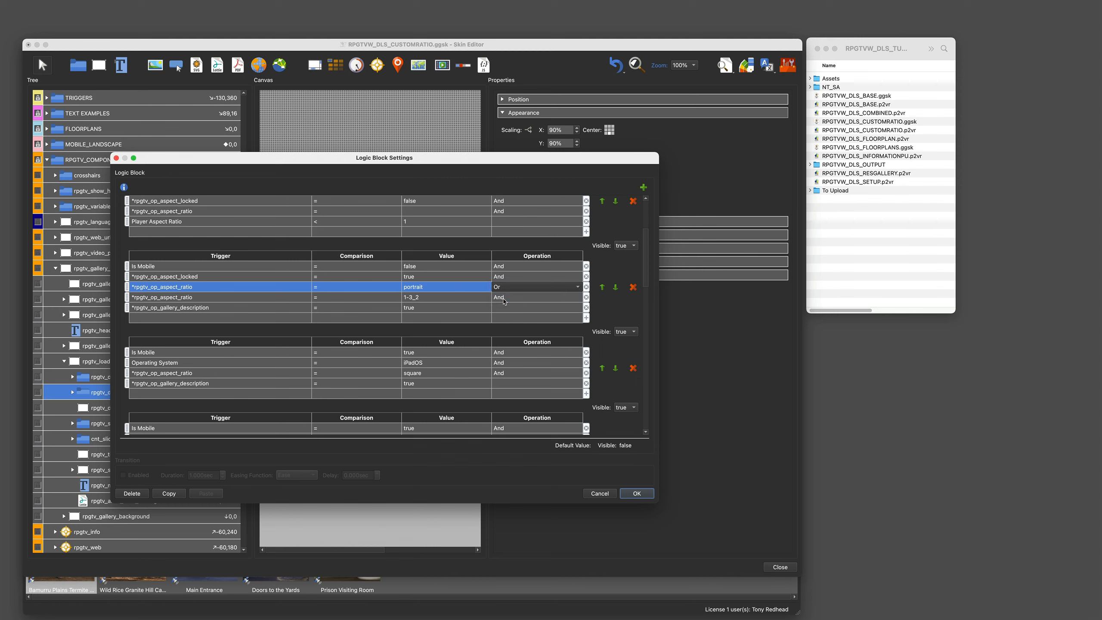
left_click(633, 494)
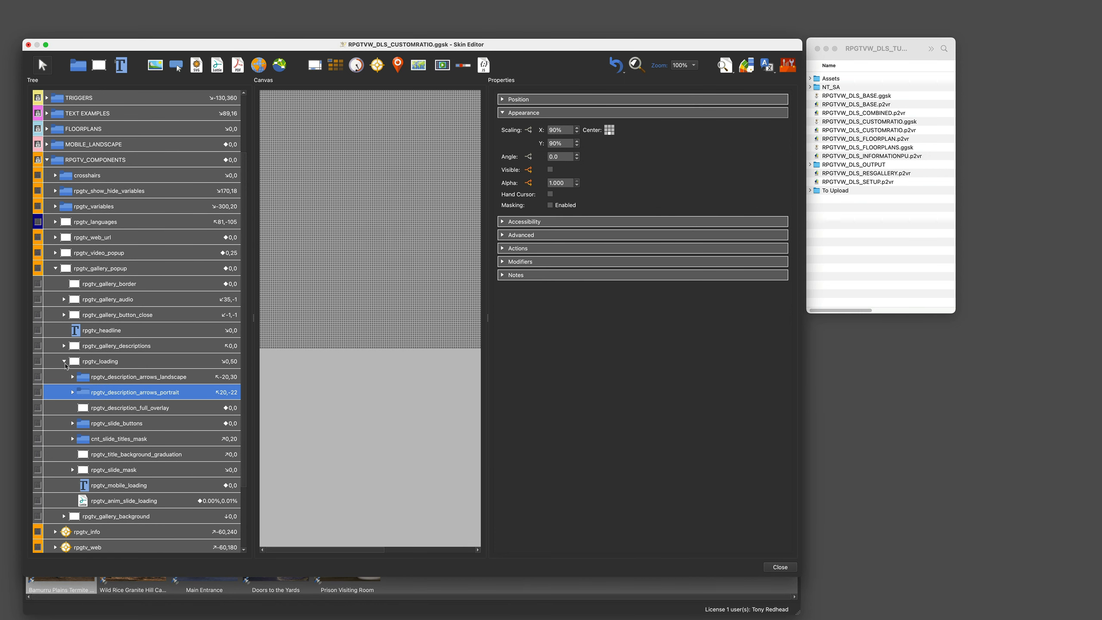
Step: Save the skin file and close the Skin Editor
left_click(64, 362)
left_click(57, 327)
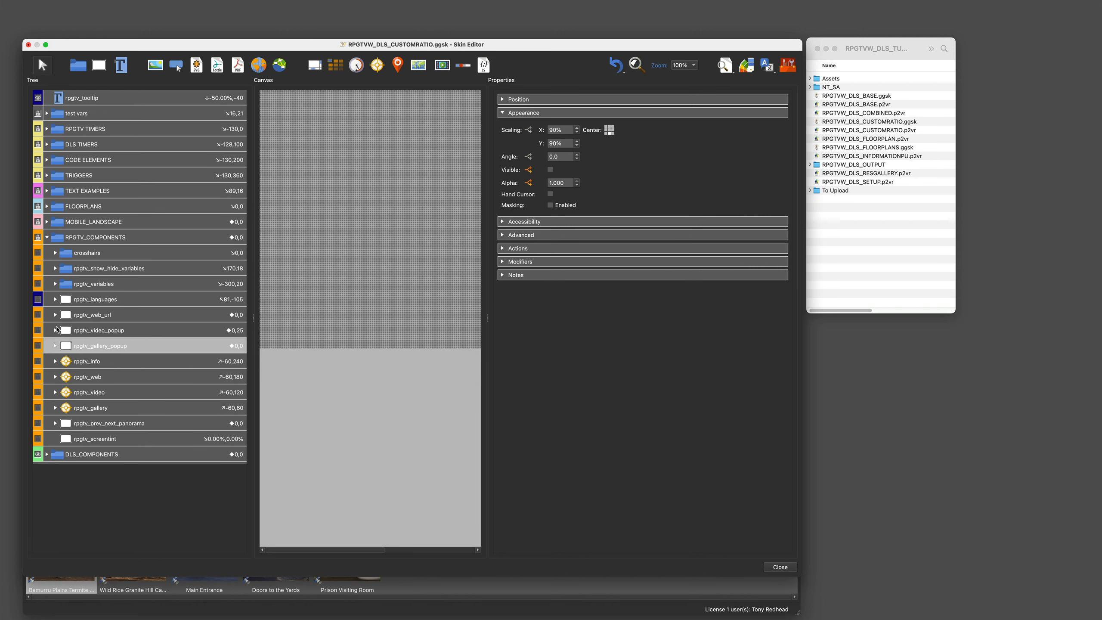
left_click(62, 5)
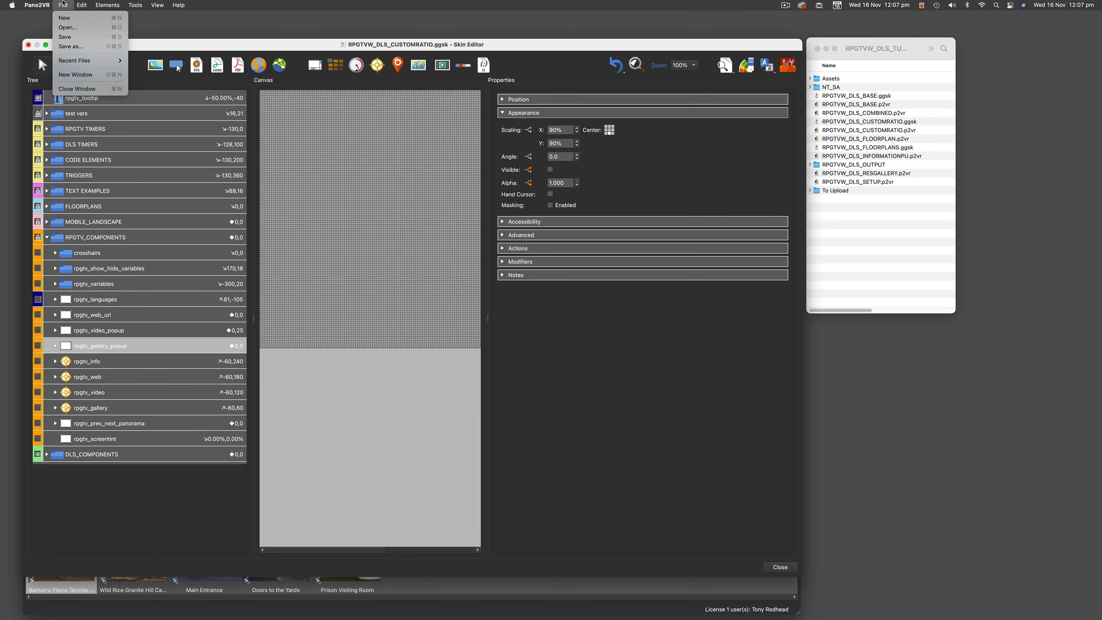
left_click(69, 37)
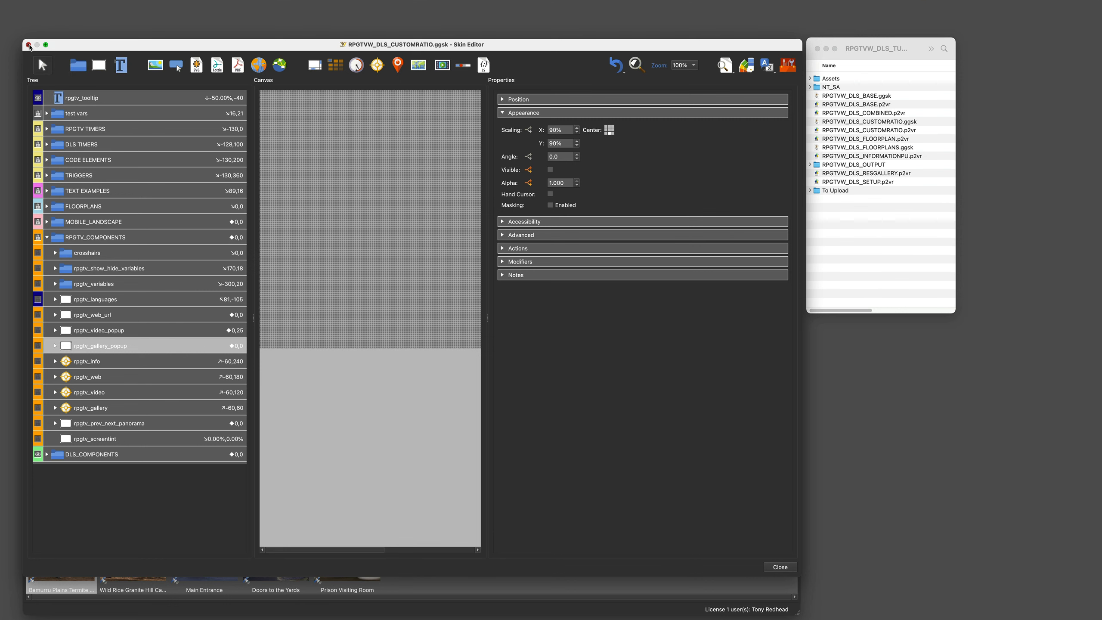
left_click(29, 45)
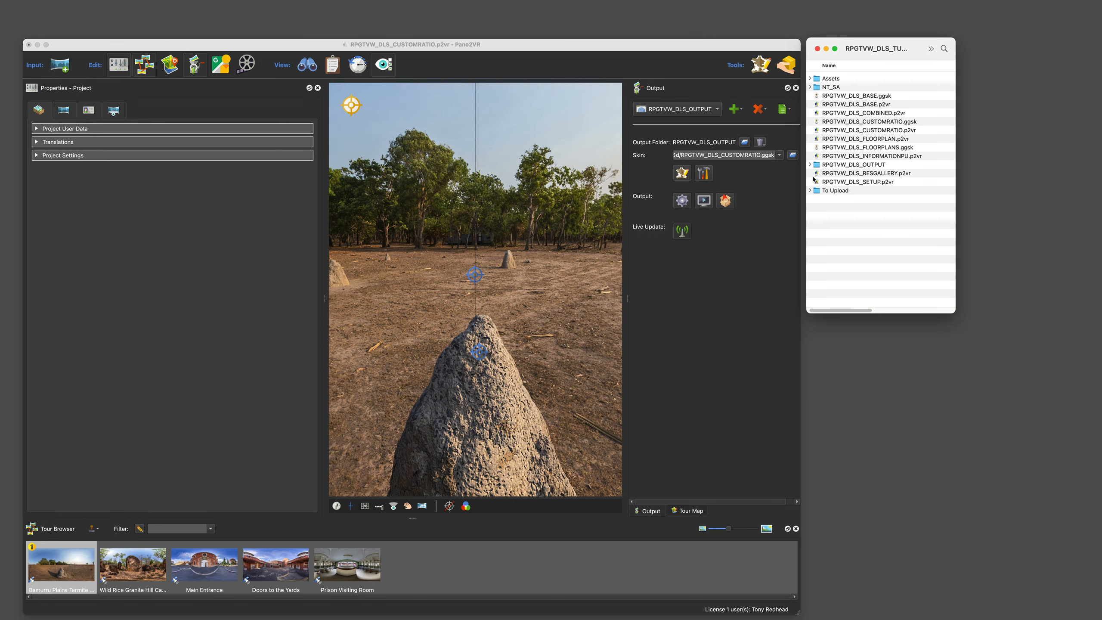
Step: Copy the Adelaide Gaol gallery folder from Assets/Galleries into the To Upload images folder
left_click(810, 190)
left_click(816, 208)
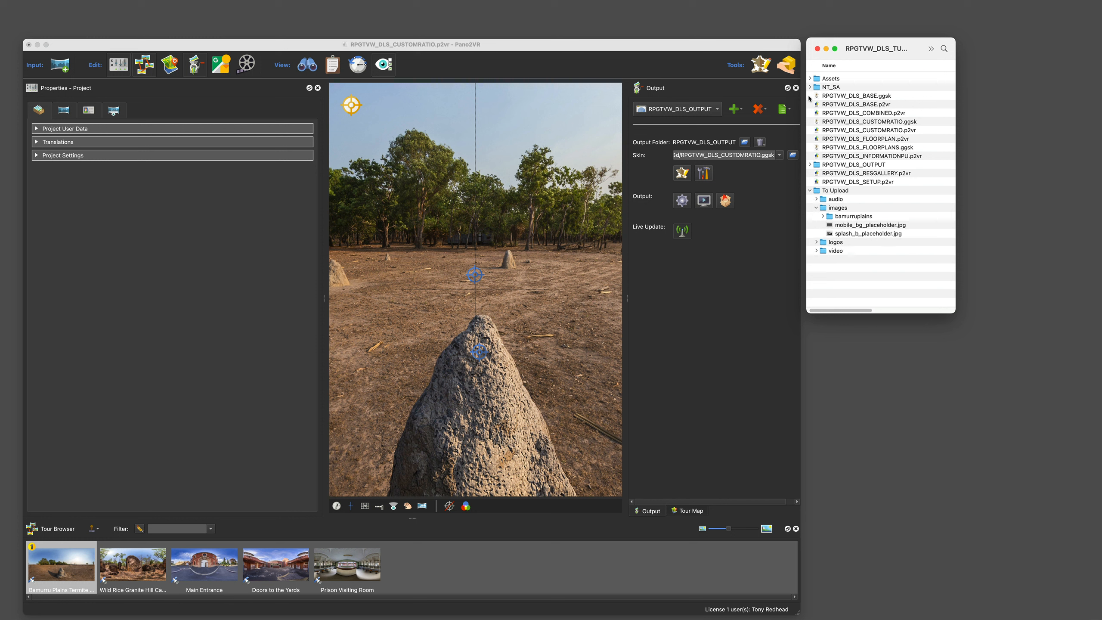
left_click(810, 78)
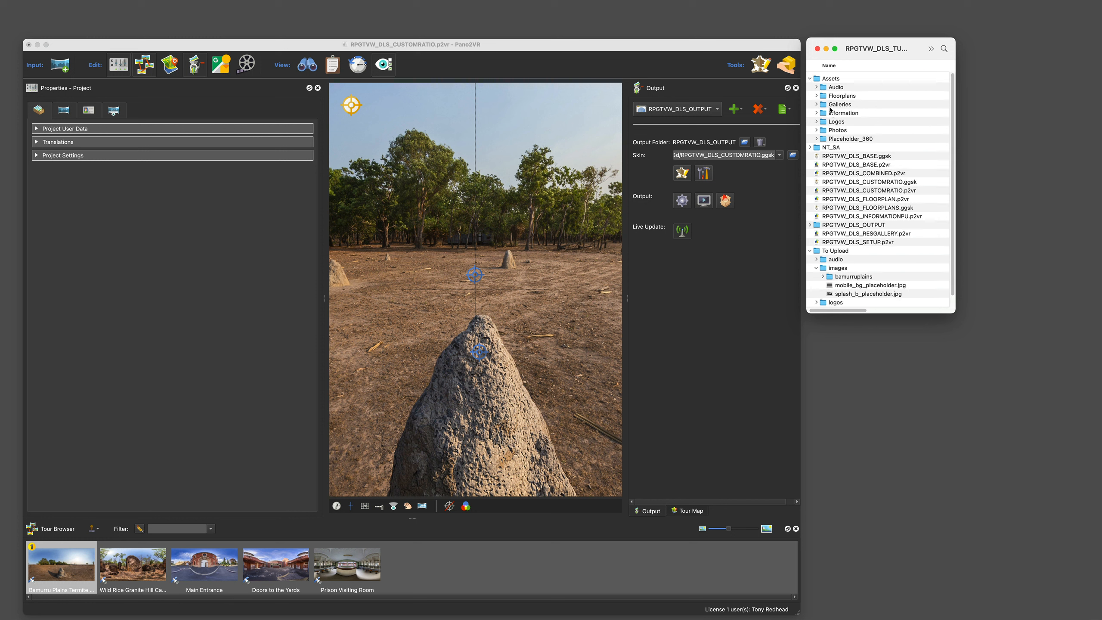
left_click(817, 104)
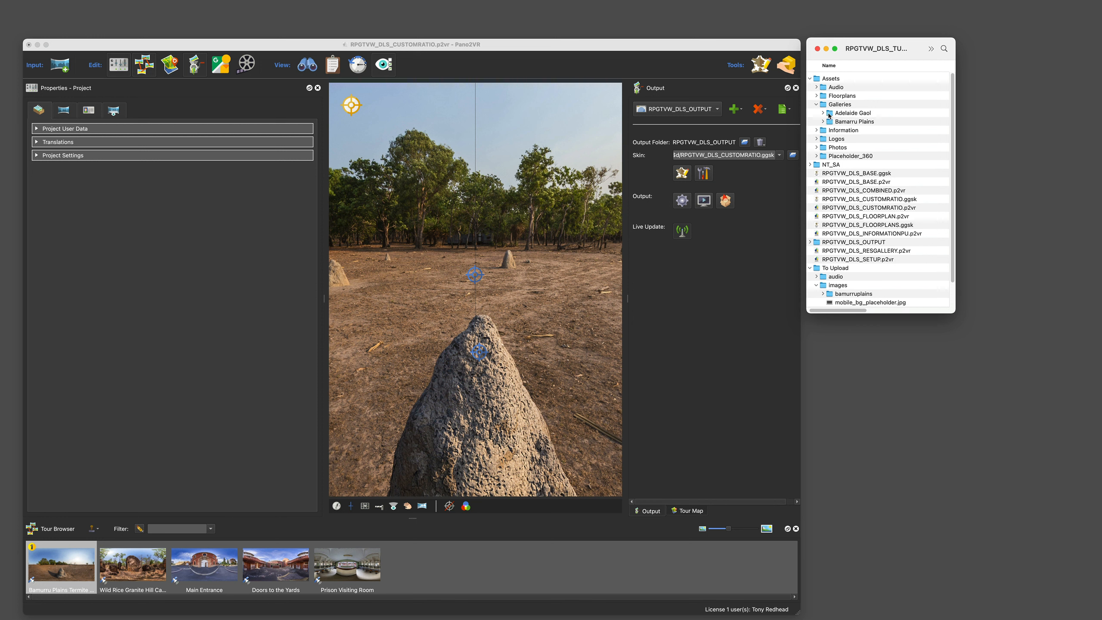
left_click_drag(829, 114, 842, 286)
scroll(843, 286, "down", 2)
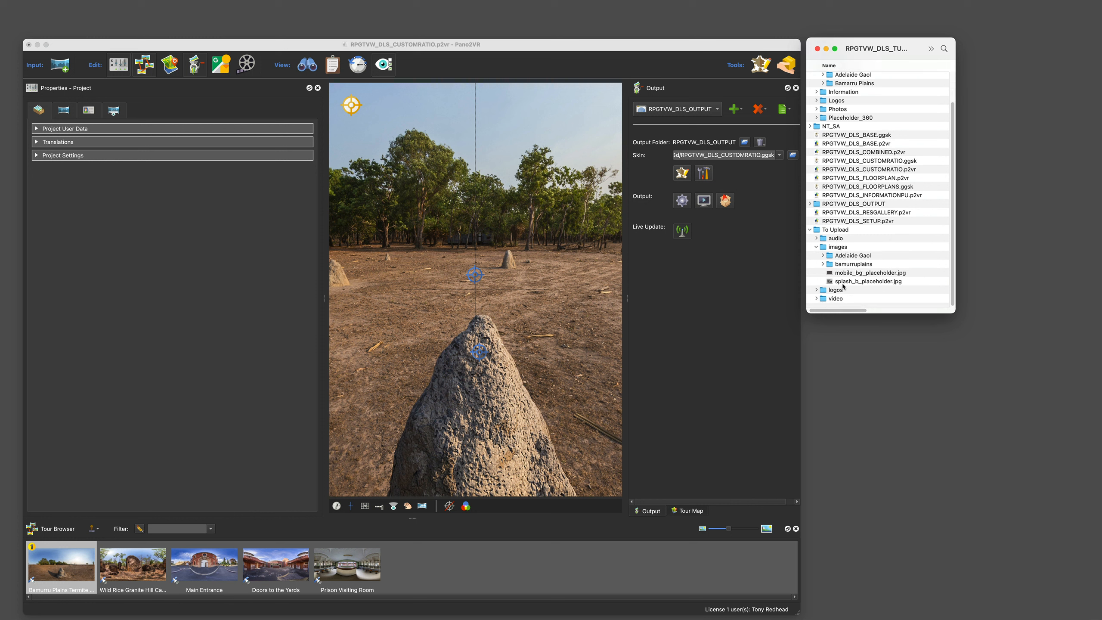
Step: Move Adelaide Gaol.txt inside the copied Adelaide Gaol folder to the Bin
left_click(823, 256)
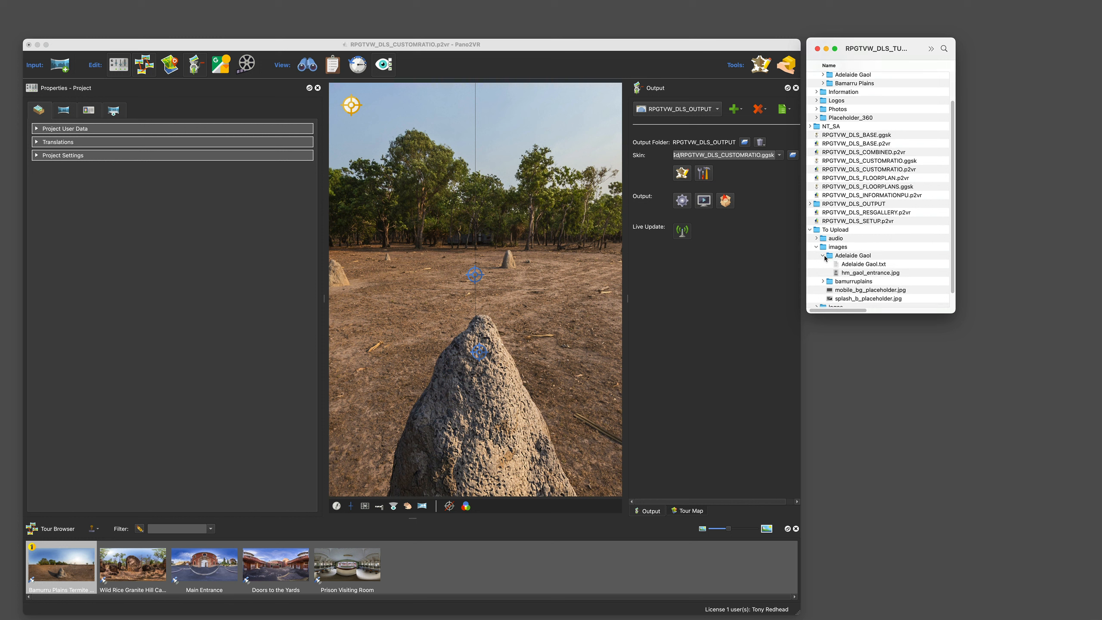
right_click(839, 264)
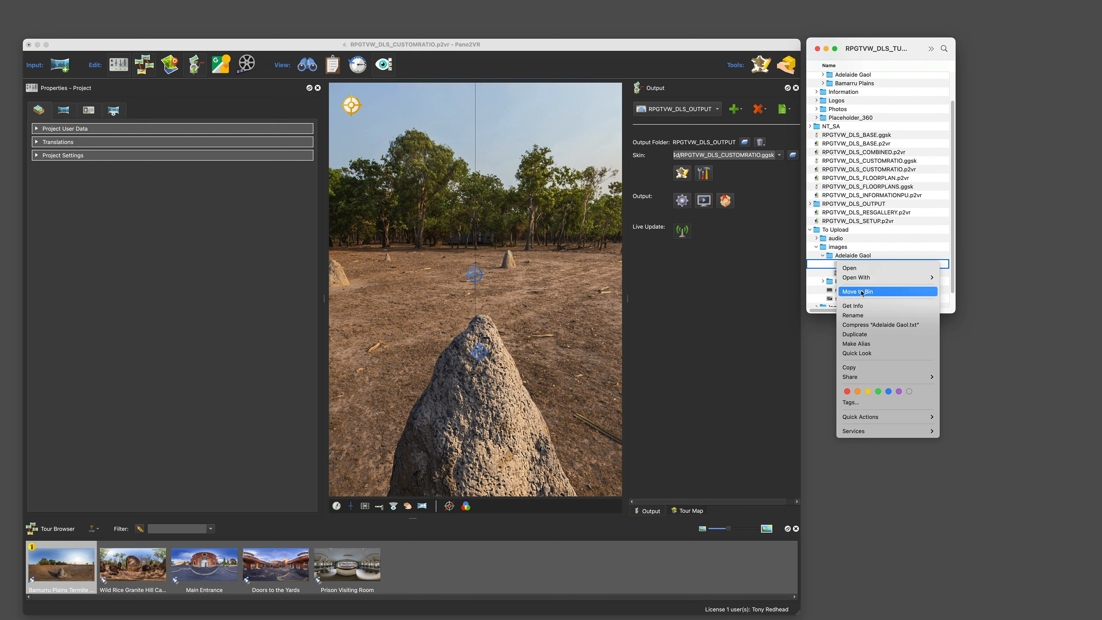
left_click(861, 293)
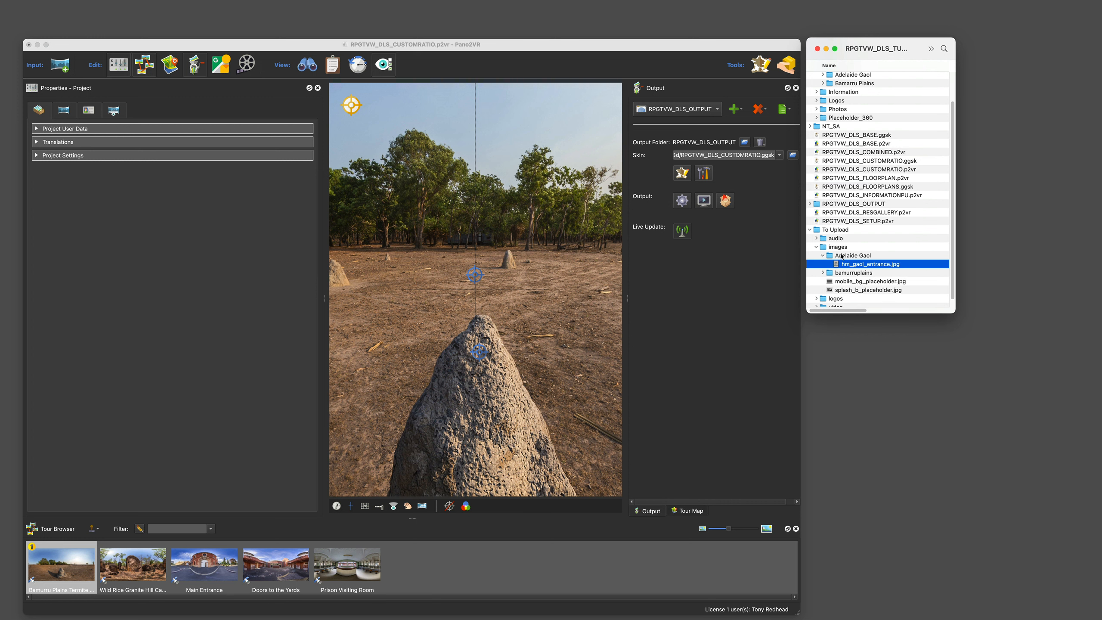
Step: Rename the copied Adelaide Gaol folder to adelaidegaol
left_click(857, 257)
key("Return")
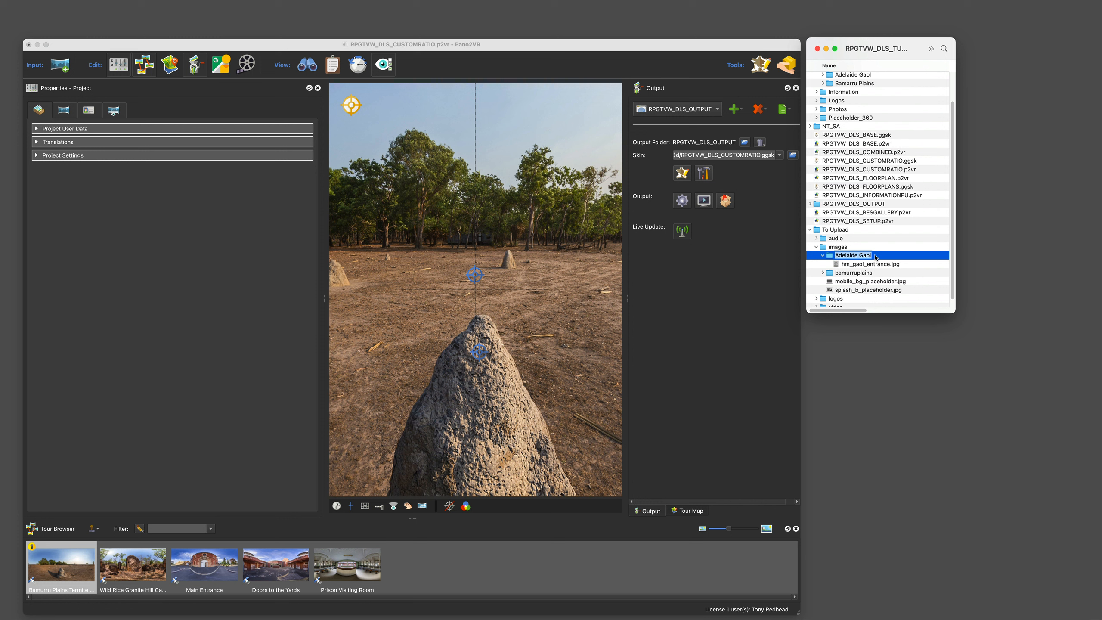
type("adelaidegao")
Step: Rename hm_gaol_entrance.jpg in the adelaidegaol folder to 1.jpg
left_click(870, 265)
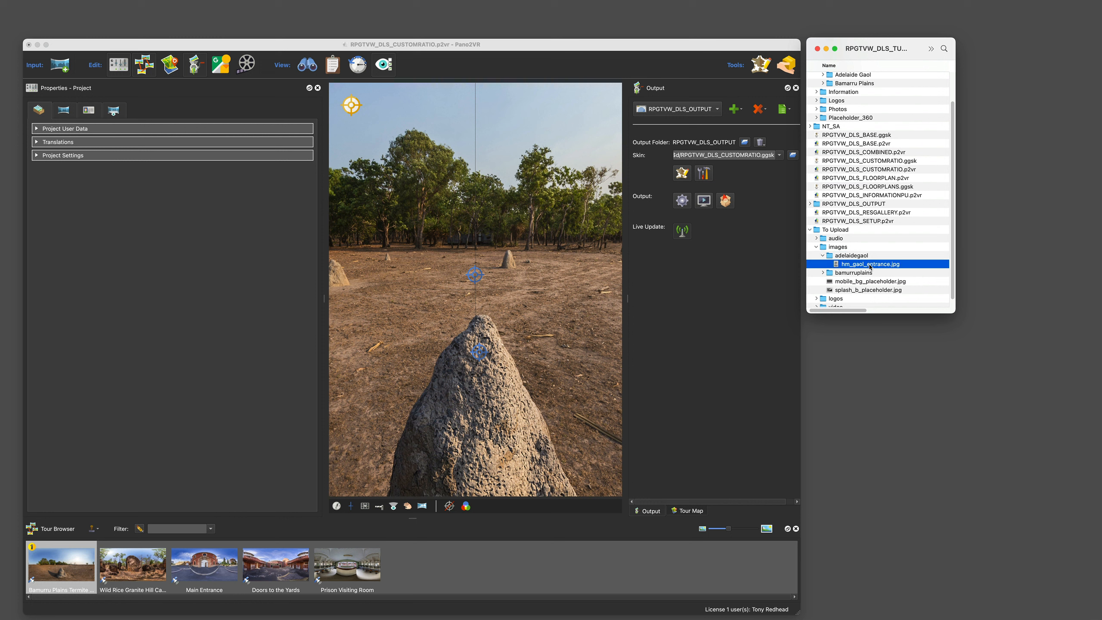
key("Return")
type("1")
left_click(902, 257)
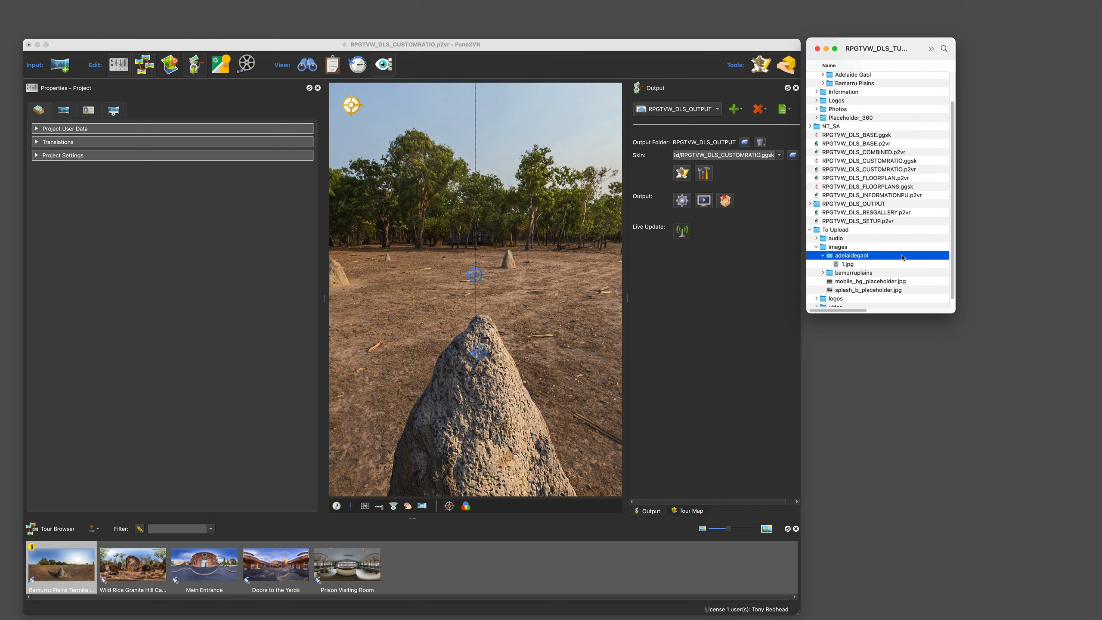
Step: Open Adelaide Gaol.txt from the Assets Galleries Adelaide Gaol folder
scroll(862, 169, "up", 1)
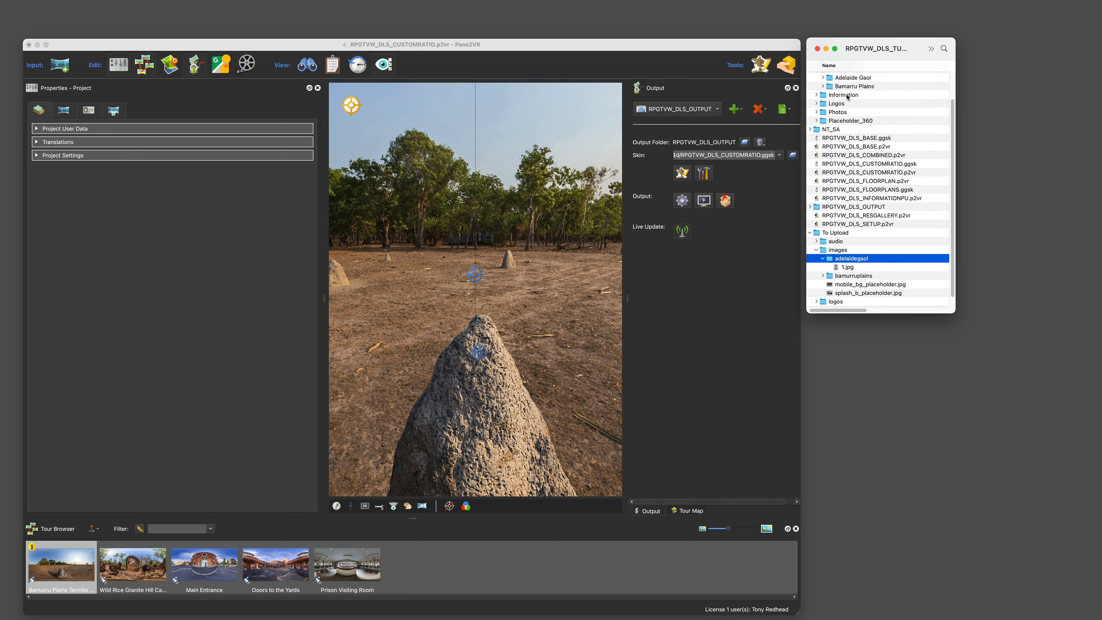
left_click(822, 79)
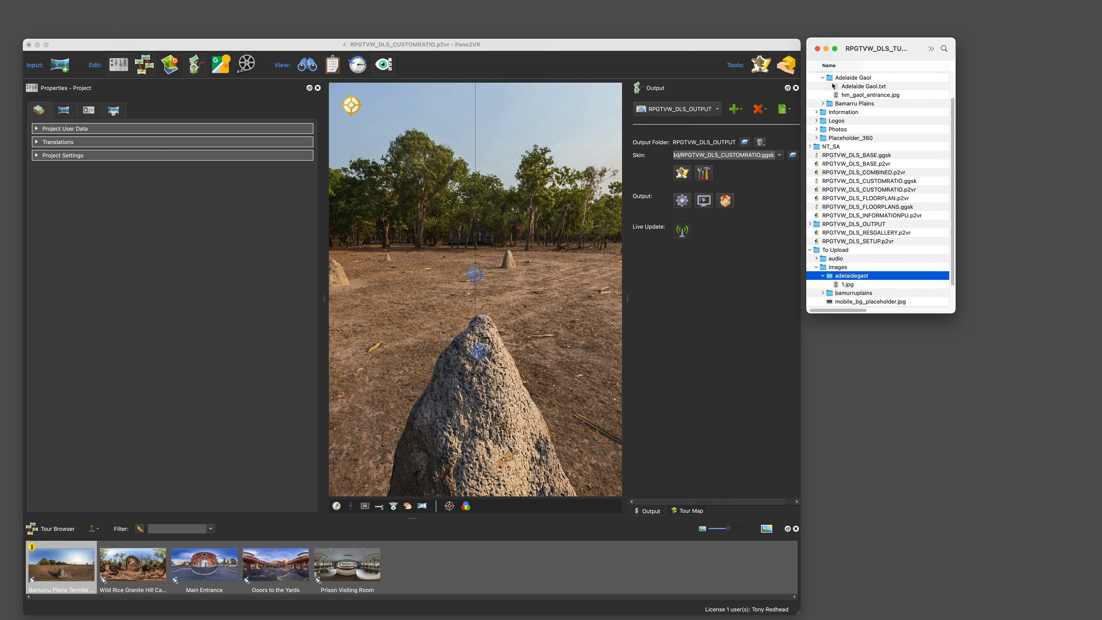
left_click(835, 87)
Step: Add a point hotspot to the panorama with ID customratio01 and skin ID rpgtv_gallery
mouse_move(351, 106)
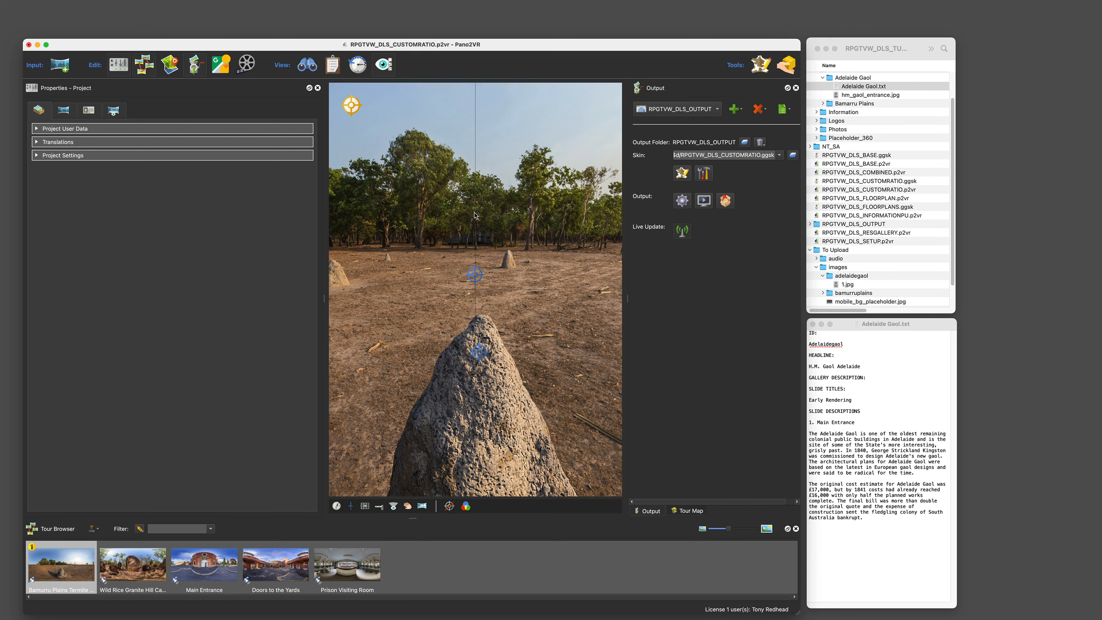
double_click(474, 215)
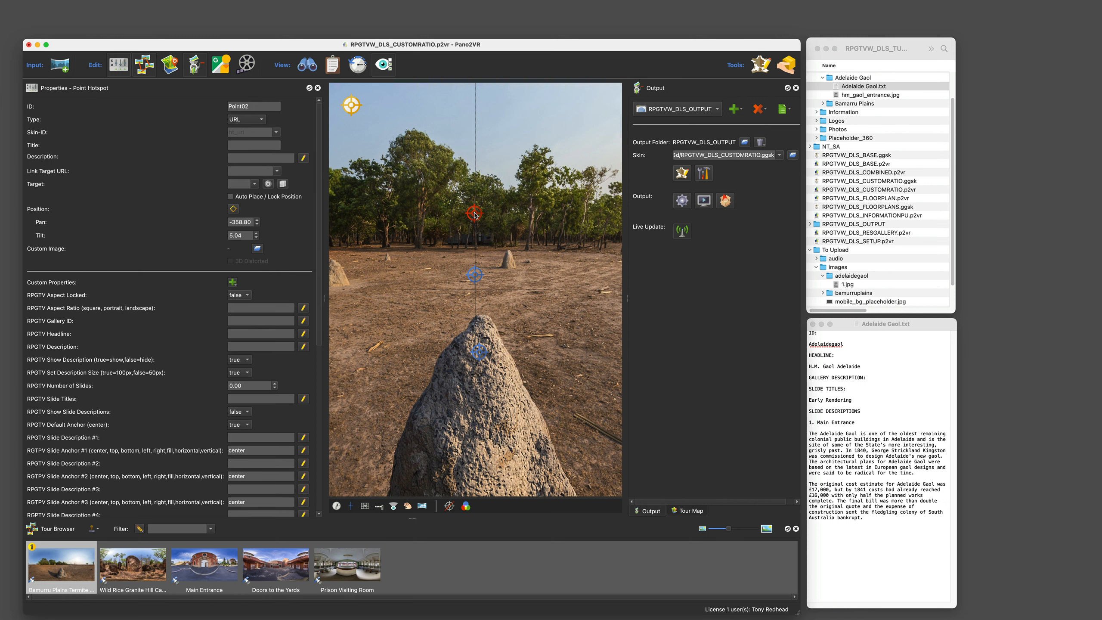
double_click(255, 107)
type("customratio01")
left_click(276, 132)
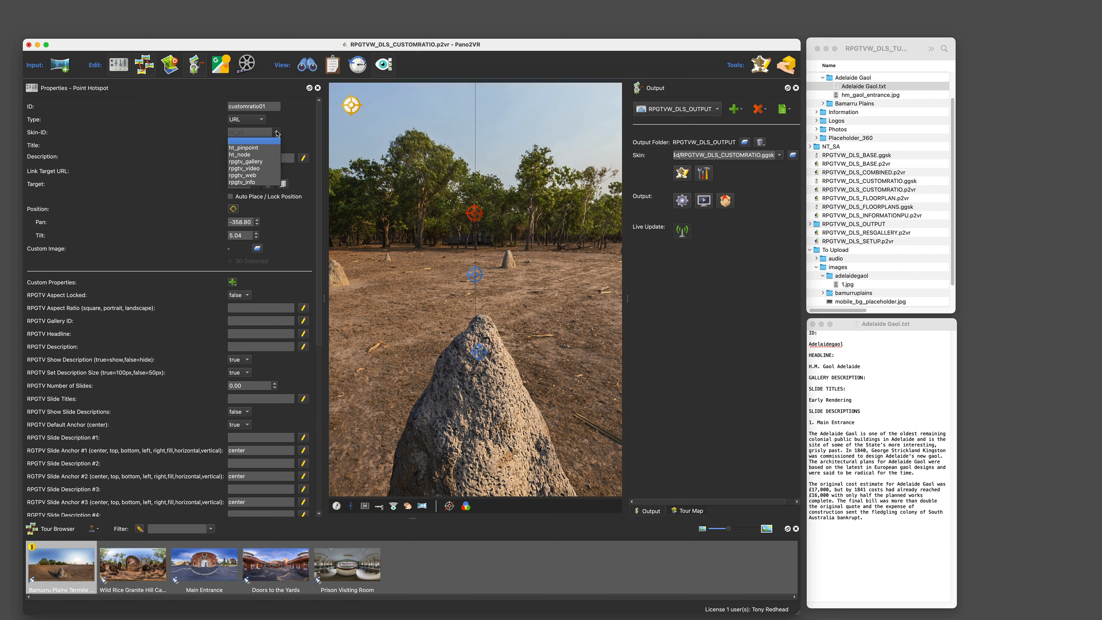
left_click(262, 162)
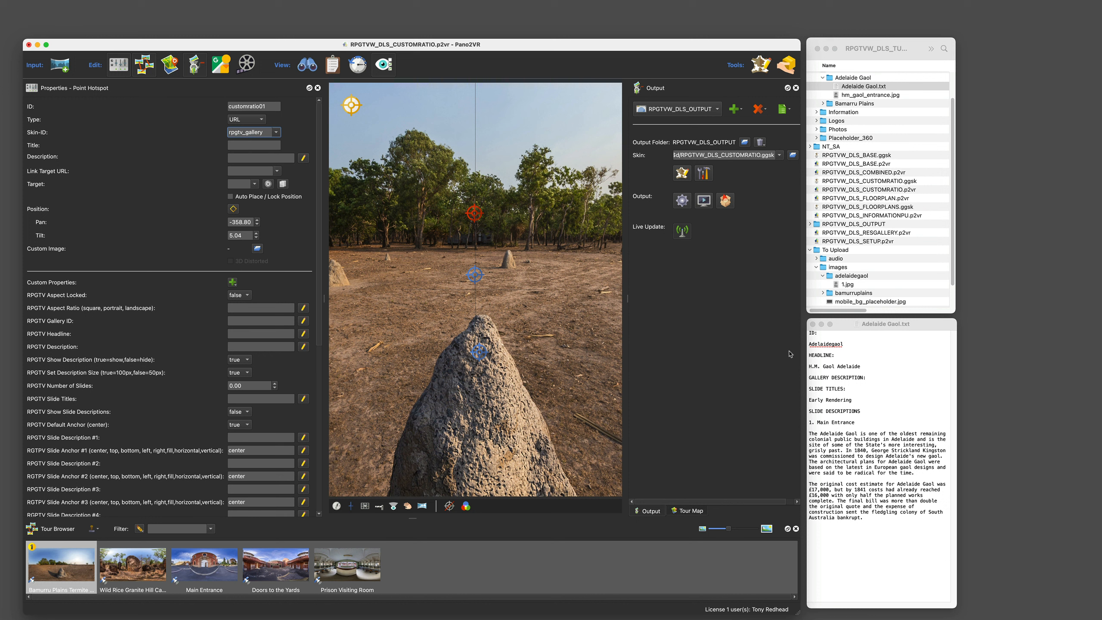
Step: Copy the headline H.M. Gaol Adelaide from the text file into the hotspot's Title
left_click(840, 366)
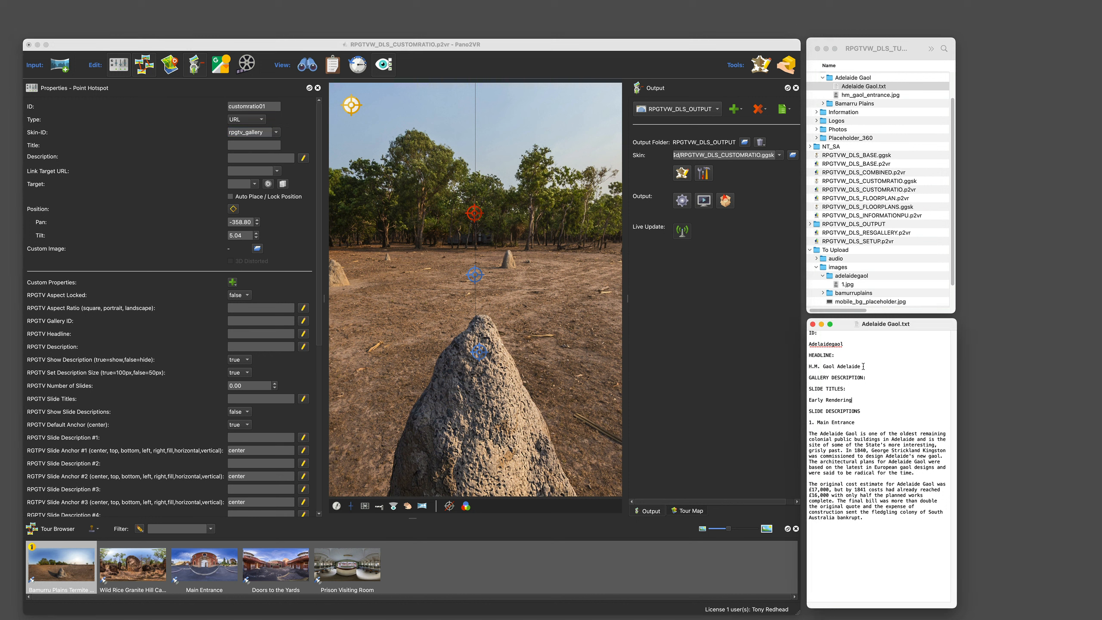
left_click_drag(863, 365, 804, 370)
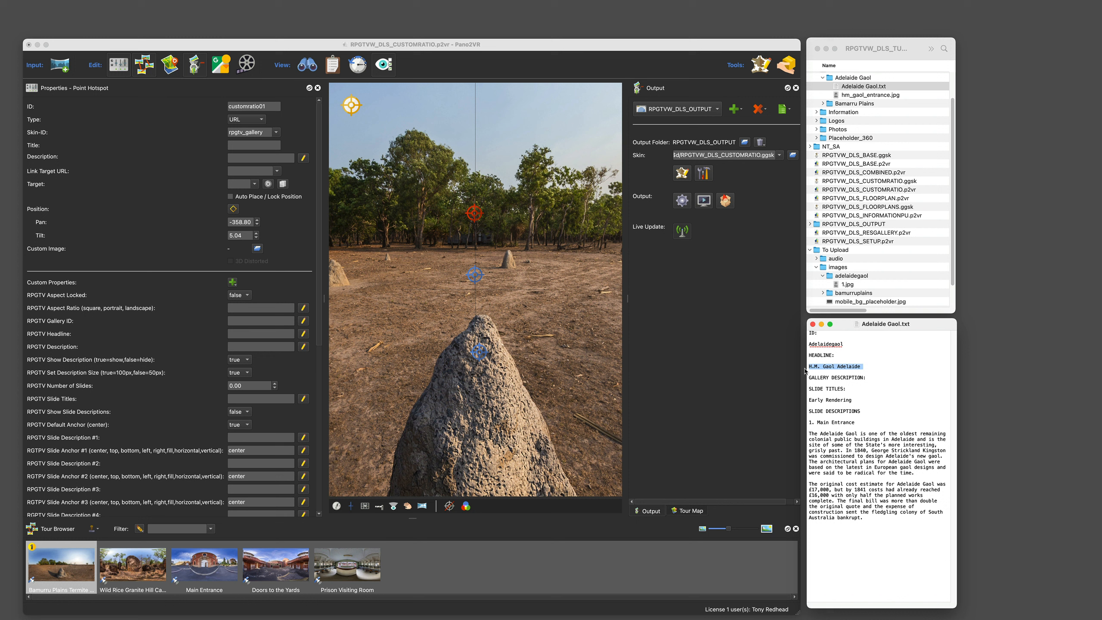
right_click(842, 366)
left_click(867, 408)
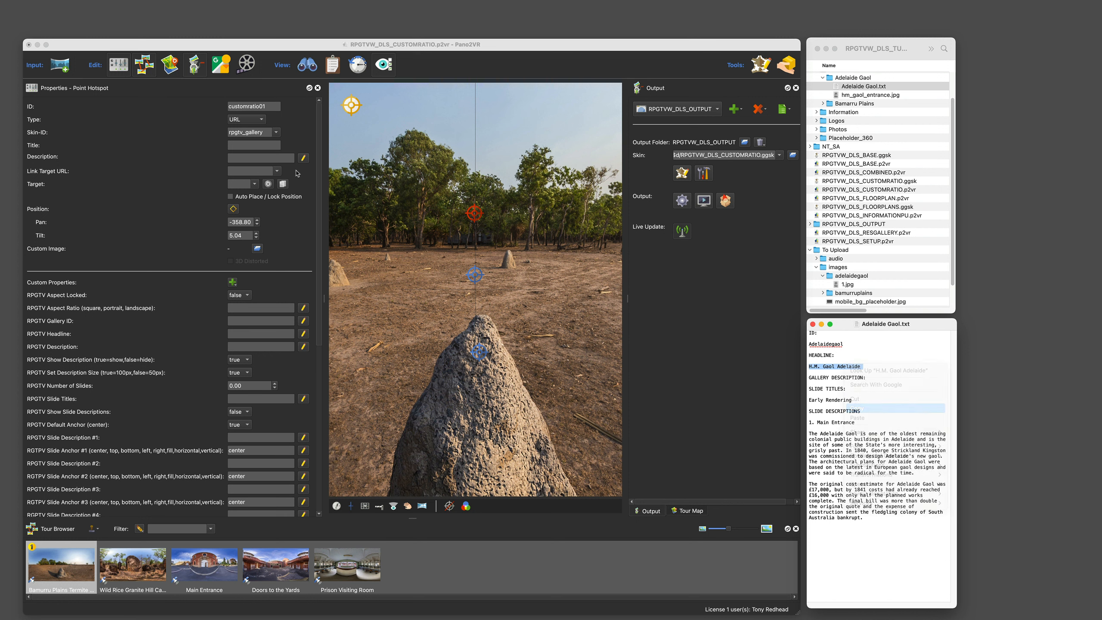
left_click(243, 146)
right_click(244, 146)
left_click(265, 193)
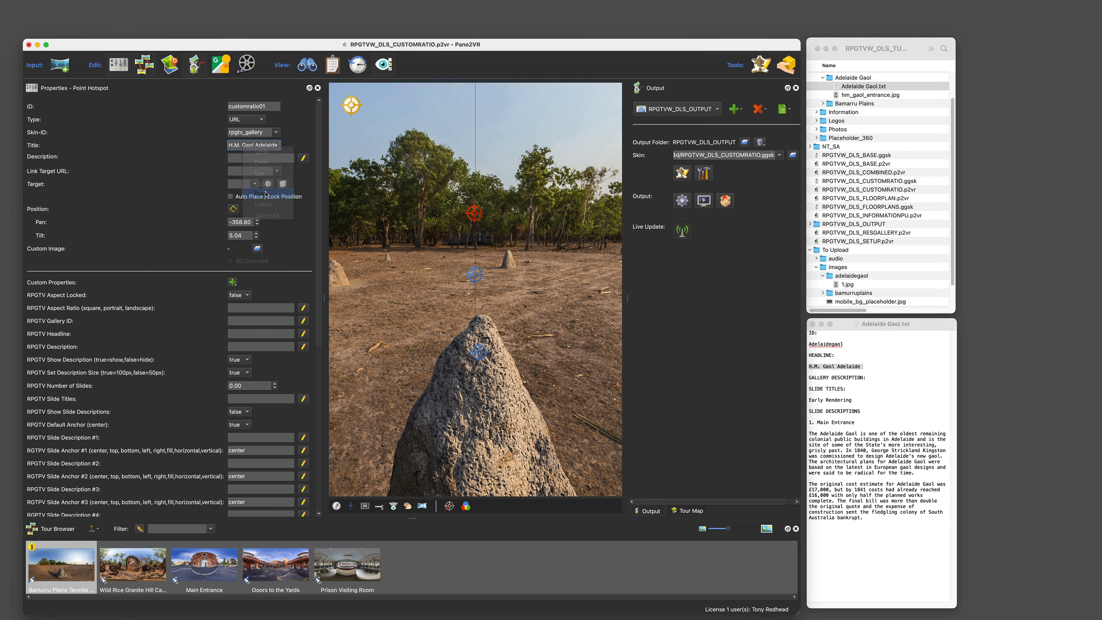
Step: Set RPGTV Aspect Locked to true, Aspect Ratio to 1-3_2 and Gallery ID to adelaidegaol
left_click(246, 297)
left_click(240, 308)
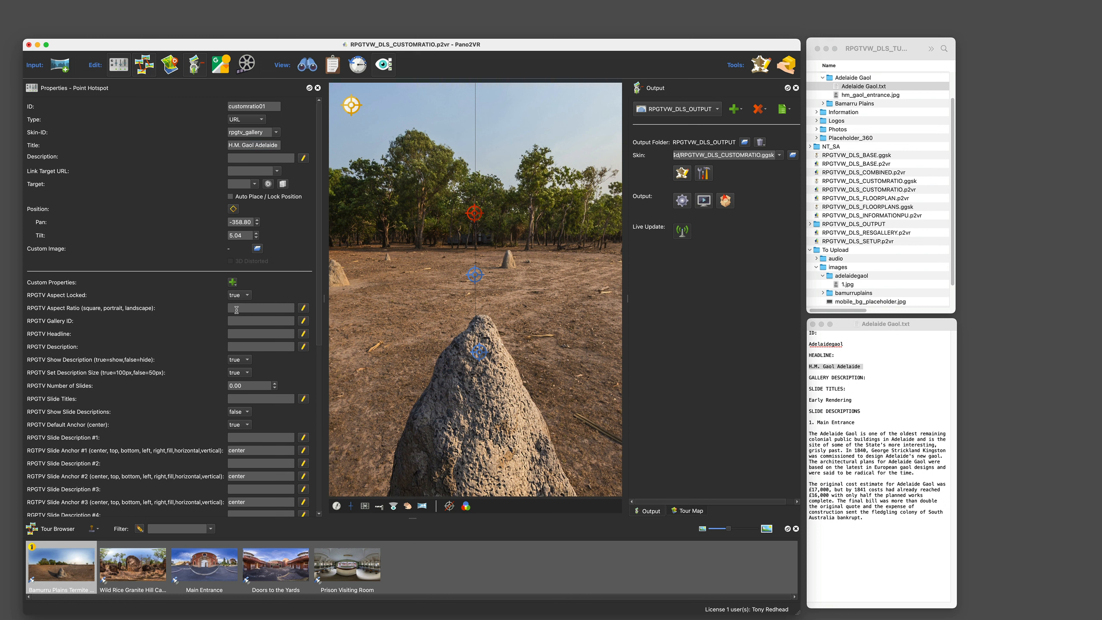
left_click(236, 308)
left_click(257, 322)
type("adelaidegaol")
Step: Copy Main Entrance from the text file into the RPGTV Headline field
left_click(855, 406)
left_click_drag(854, 422, 817, 423)
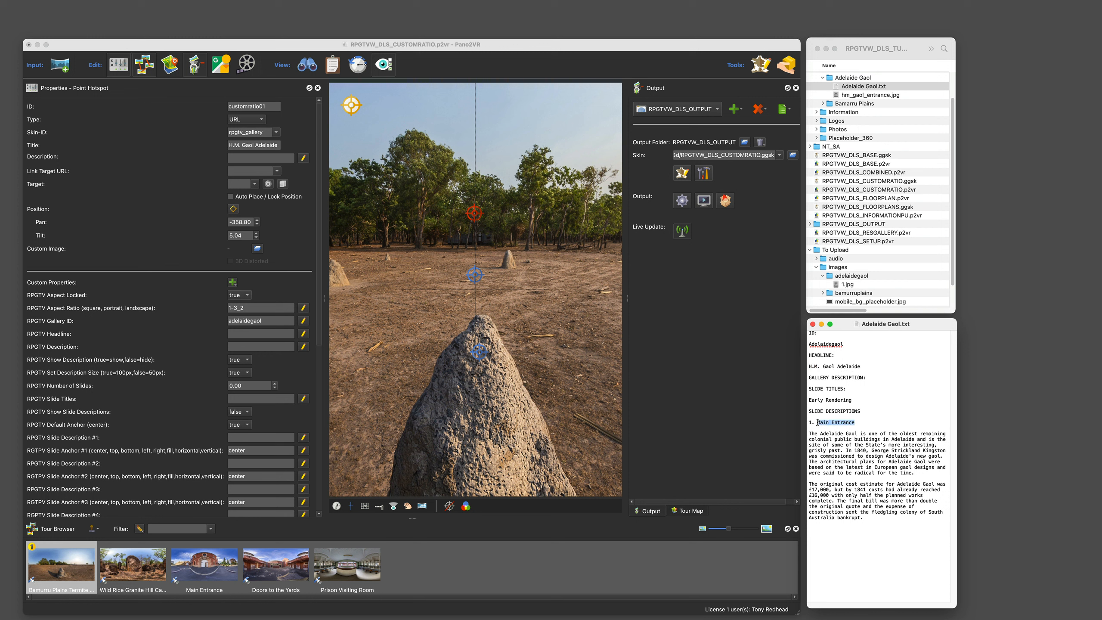
right_click(838, 424)
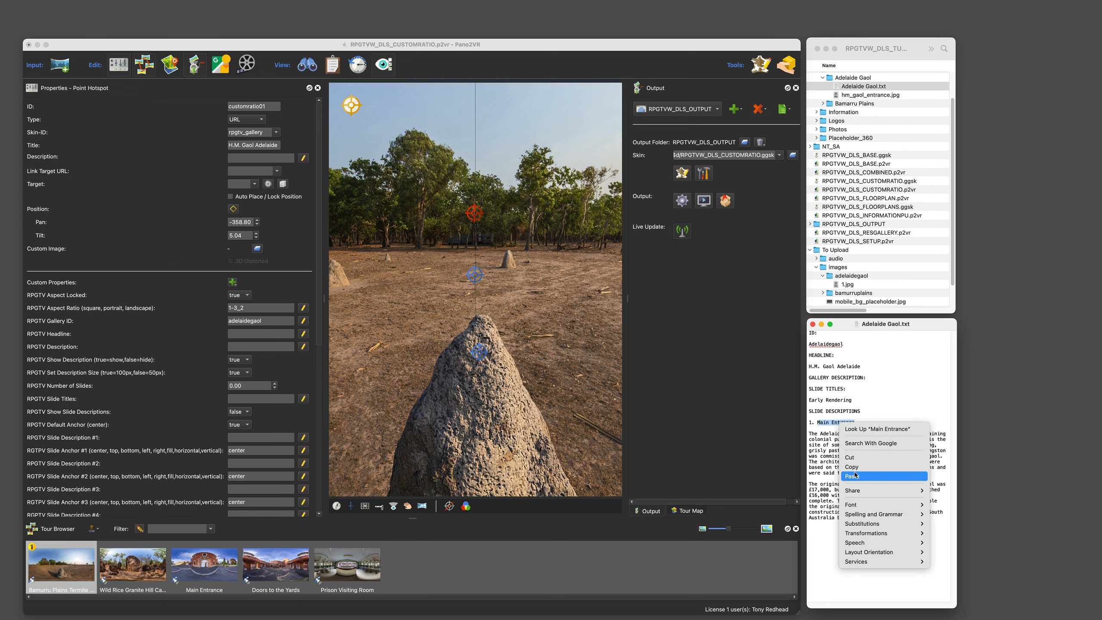
left_click(849, 464)
left_click(267, 340)
right_click(268, 340)
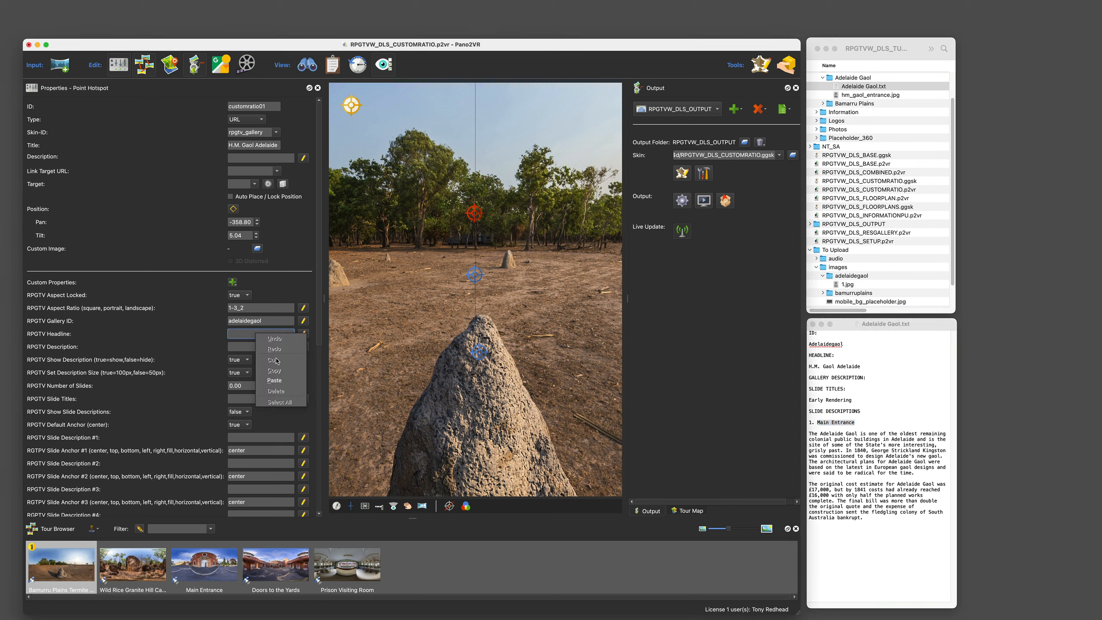
left_click(279, 380)
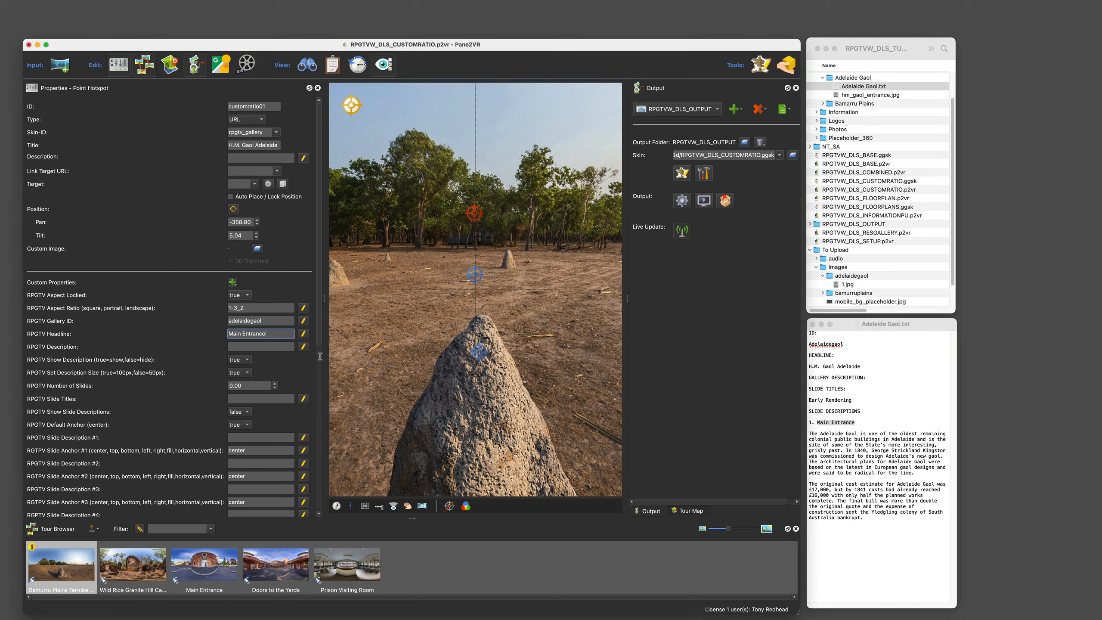
Step: Copy the Main Entrance description paragraph from the text file into the RPGTV Description field
left_click(875, 540)
left_click_drag(869, 524, 807, 436)
right_click(828, 447)
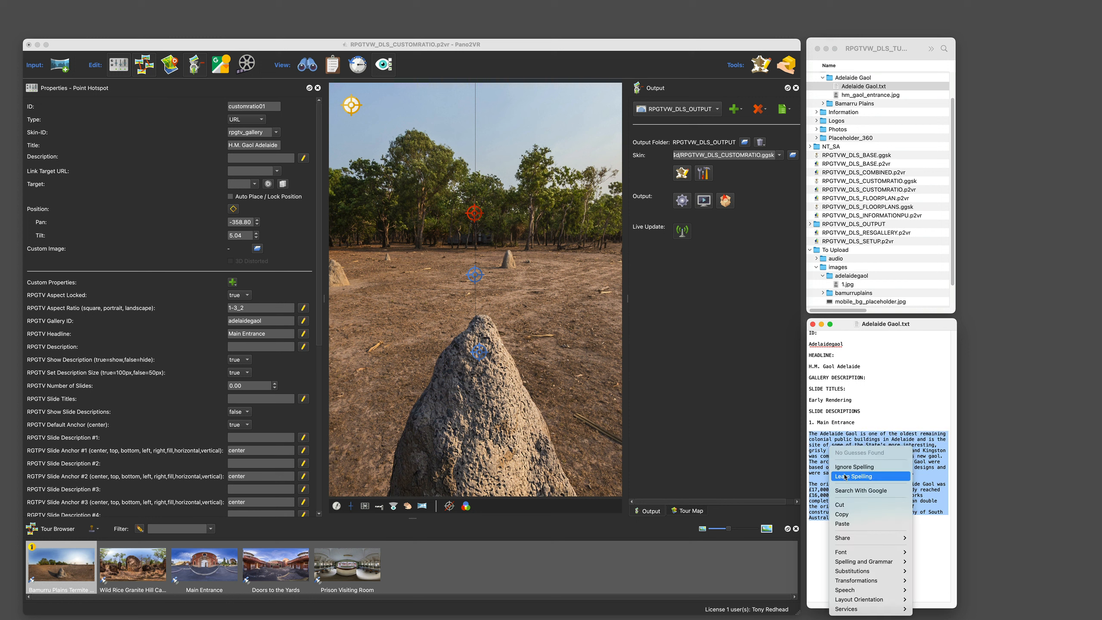
left_click(835, 512)
left_click(276, 350)
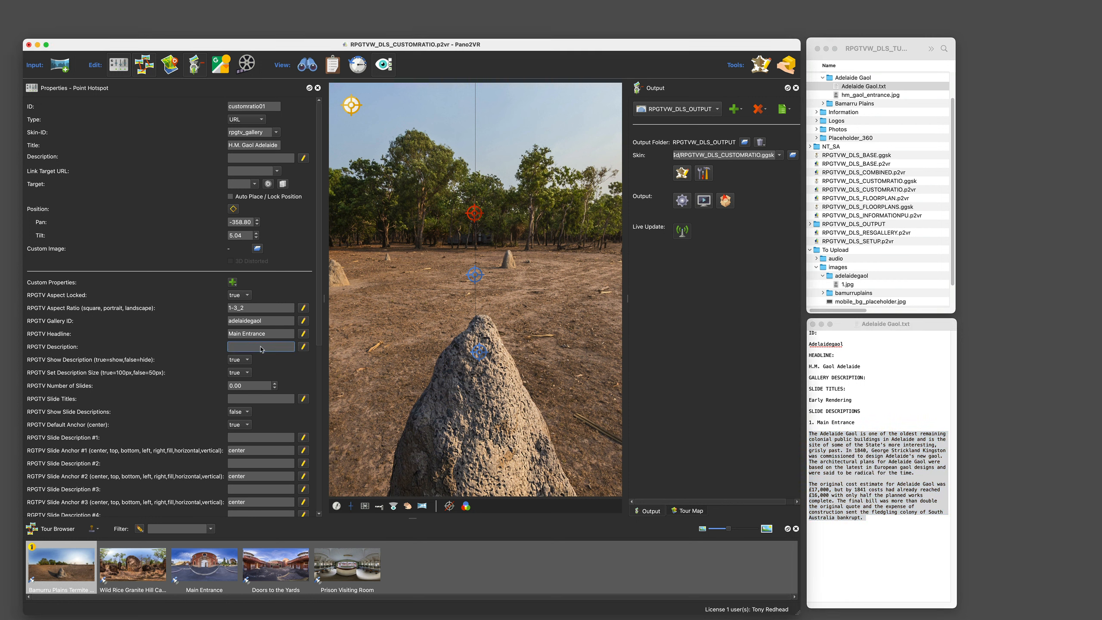
right_click(261, 347)
left_click(280, 394)
Step: Copy the slide title Early Rendering from the text file into the RPGTV Slide Titles field
left_click(863, 404)
left_click_drag(852, 399, 809, 400)
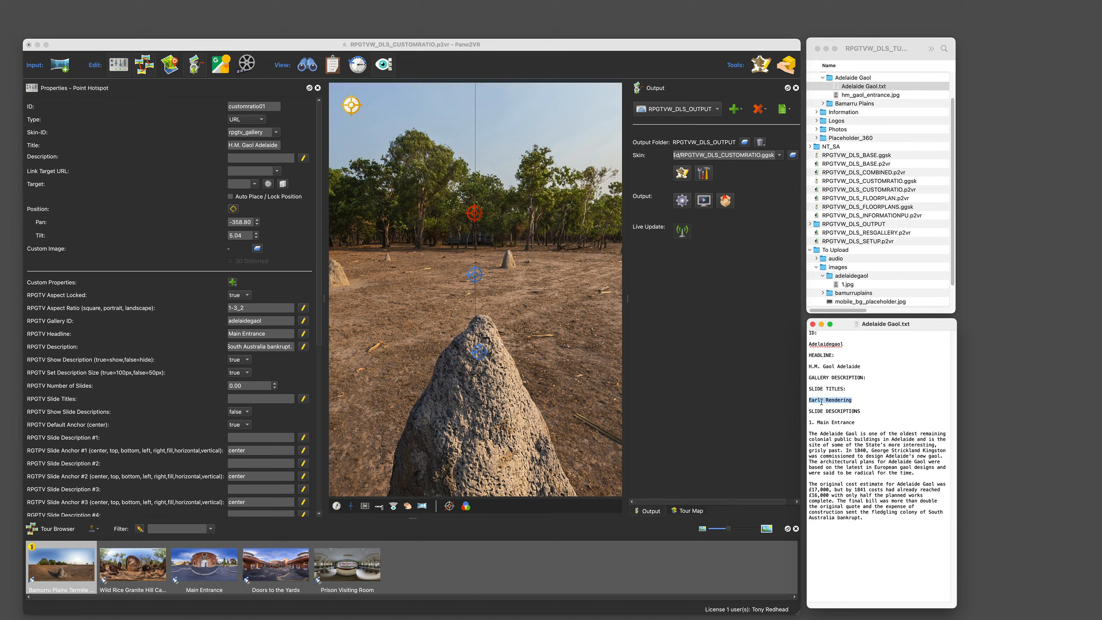
right_click(821, 401)
left_click(850, 441)
left_click(245, 398)
right_click(243, 399)
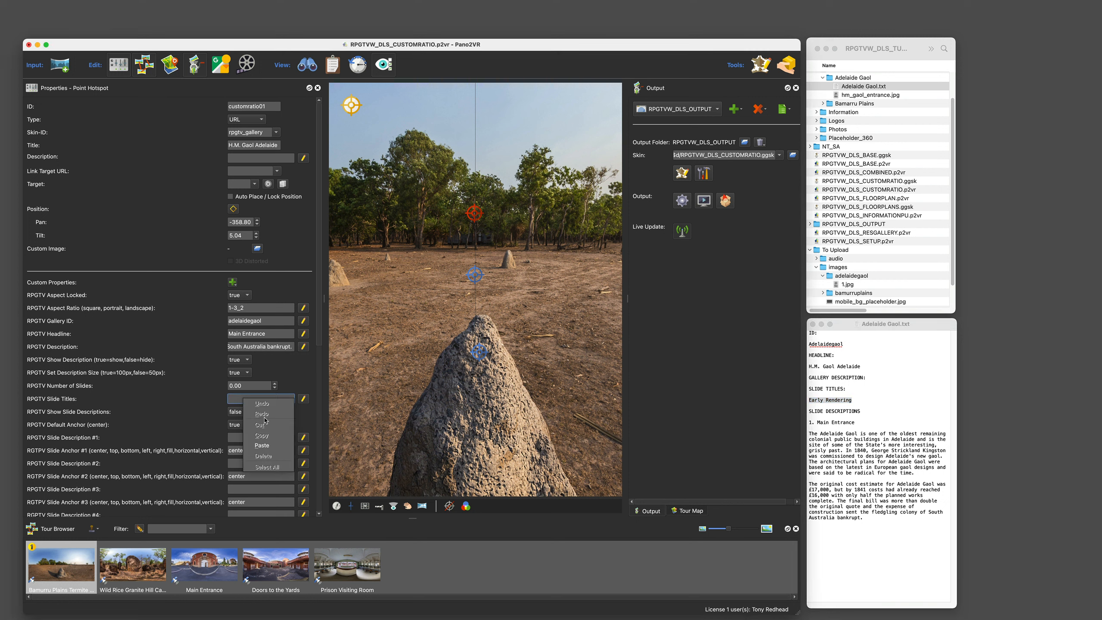
left_click(263, 445)
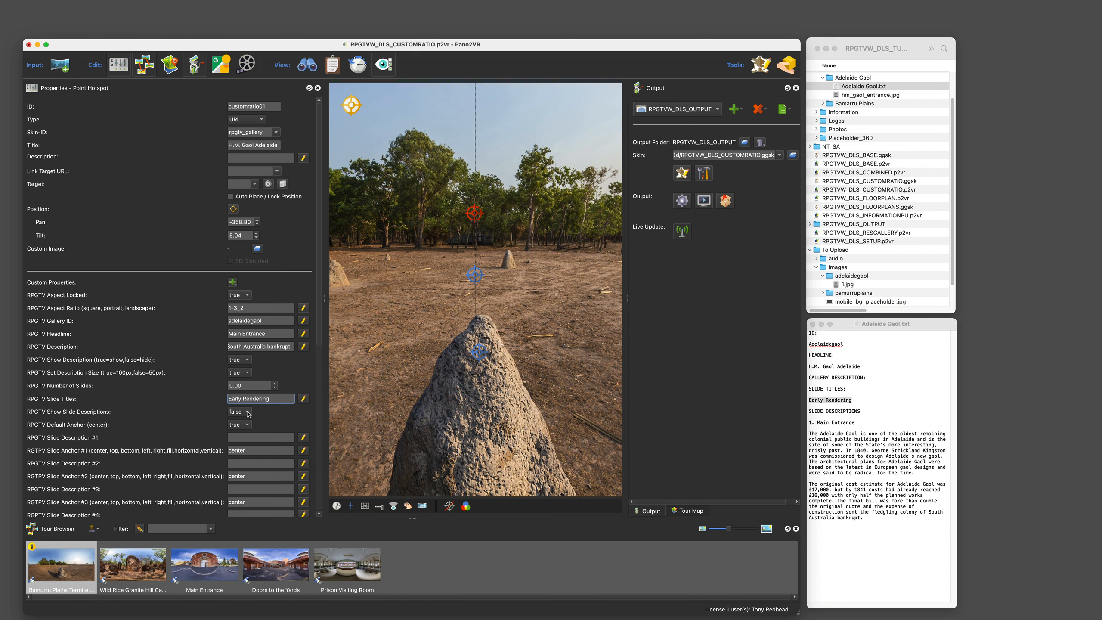
Step: Set RPGTV Default Anchor to false and RPGTV Slide Anchor #1 to fill
left_click(242, 425)
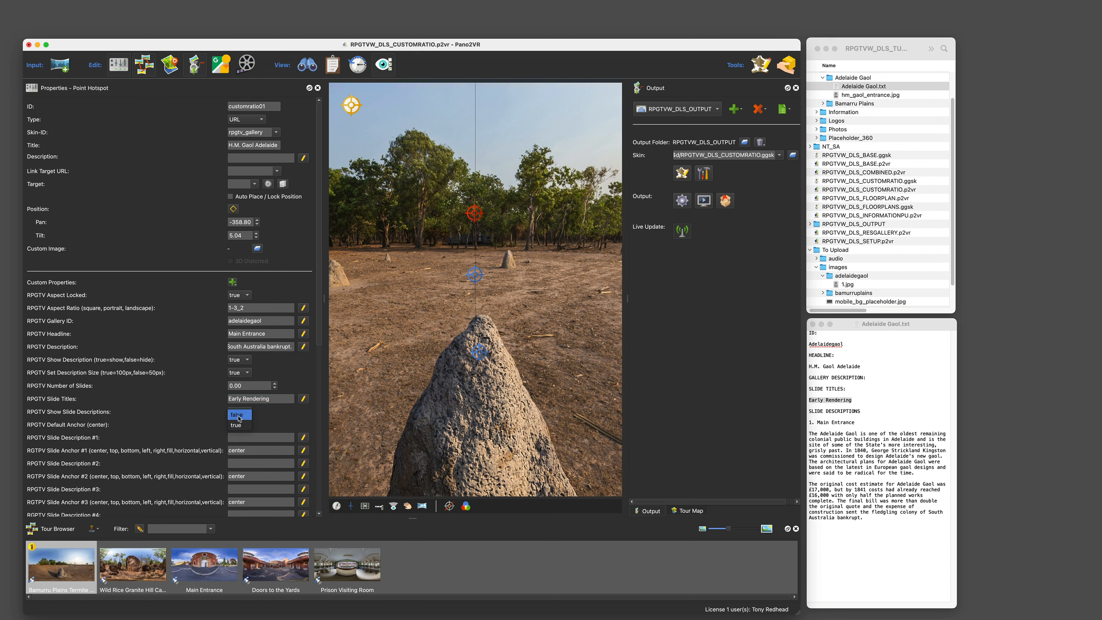
left_click(238, 416)
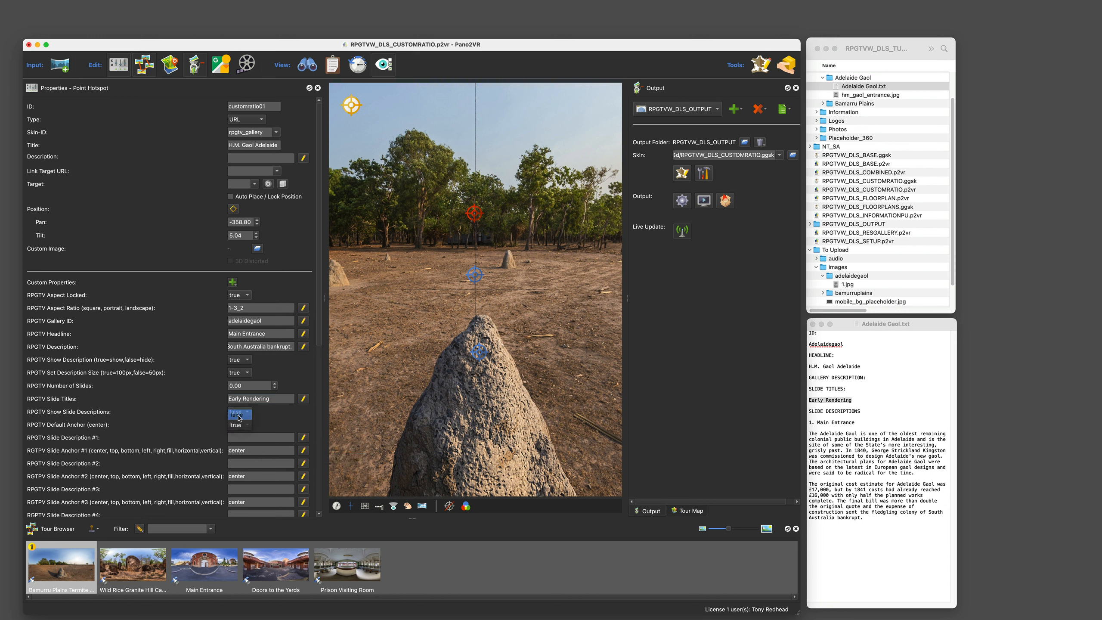
double_click(254, 454)
type("fill")
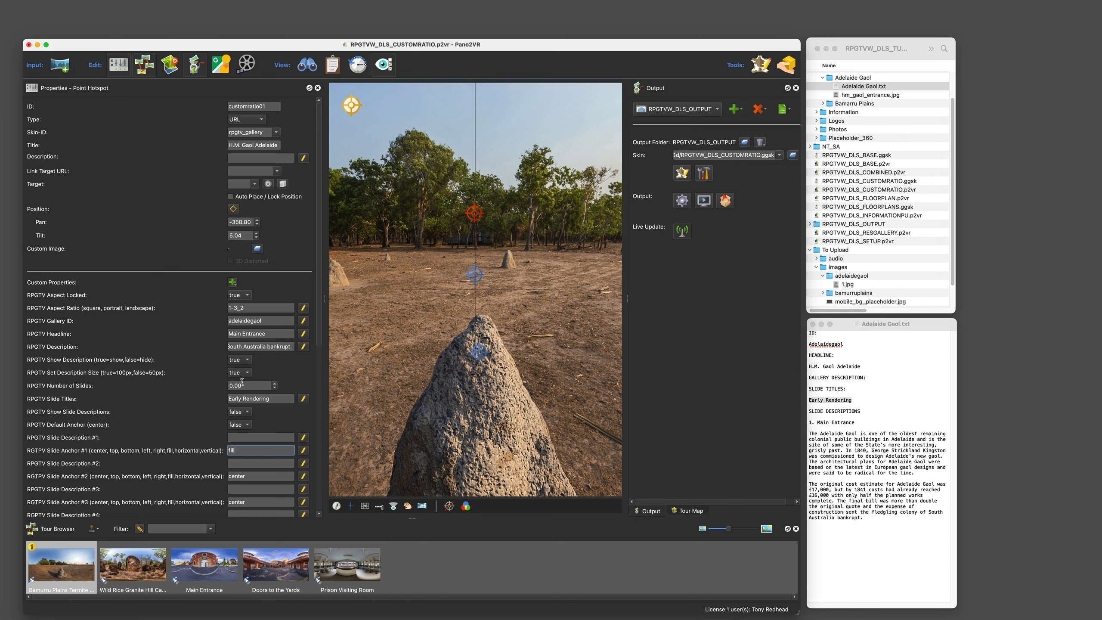
Step: Set RPGTV Bg Shadow and RPGTV Border both to true
scroll(242, 381, "down", 10)
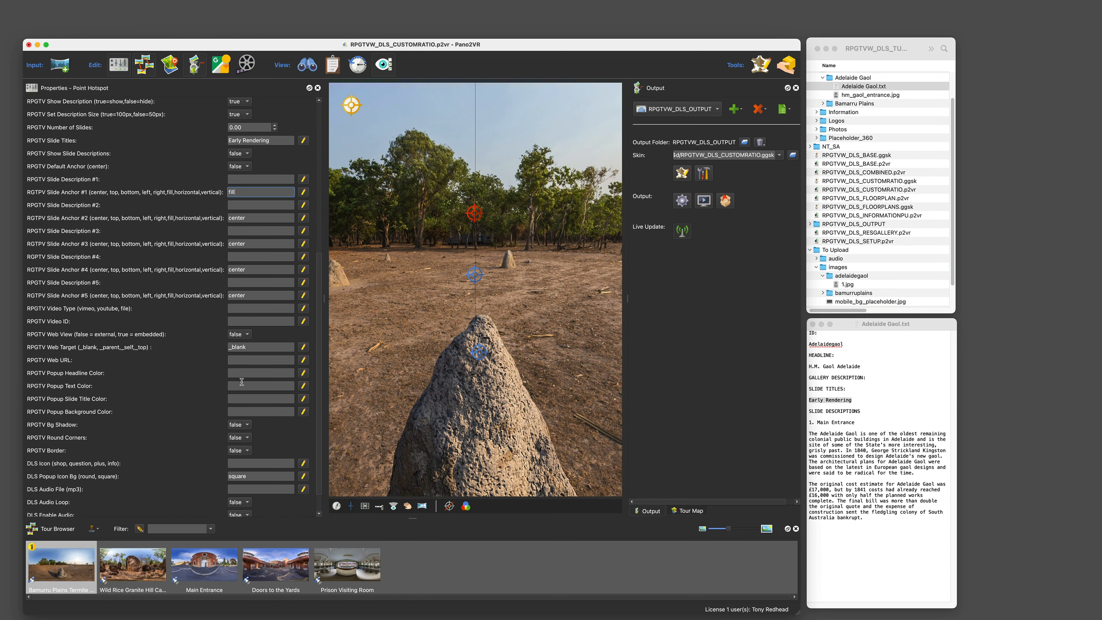
left_click(239, 397)
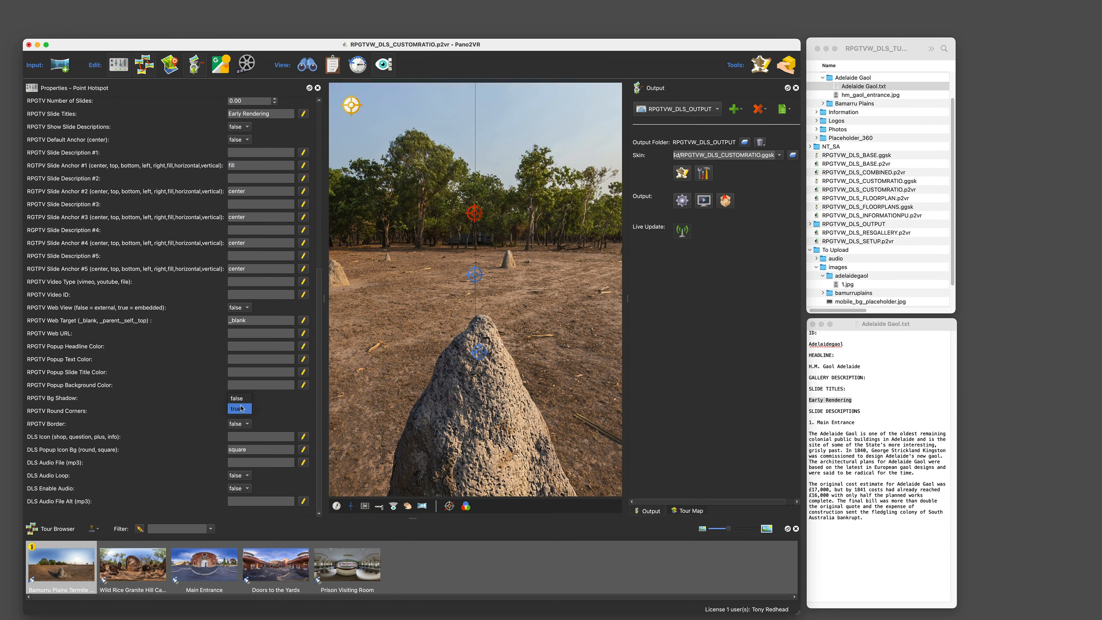
left_click(240, 406)
left_click(239, 424)
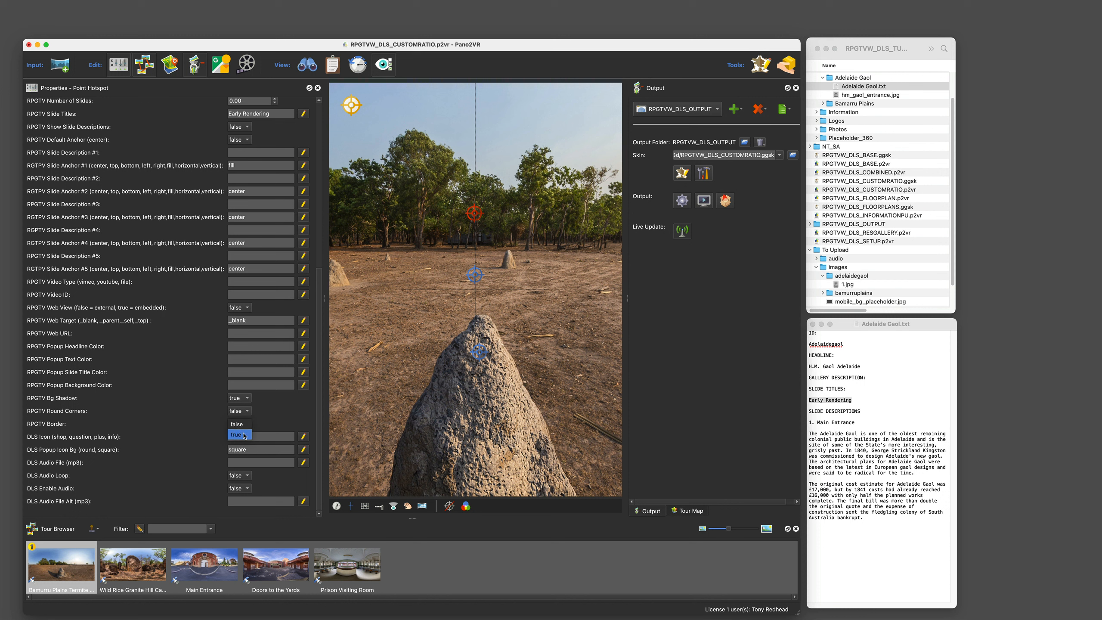
left_click(246, 432)
Step: Save the project and generate the web output preview in the browser
left_click(63, 5)
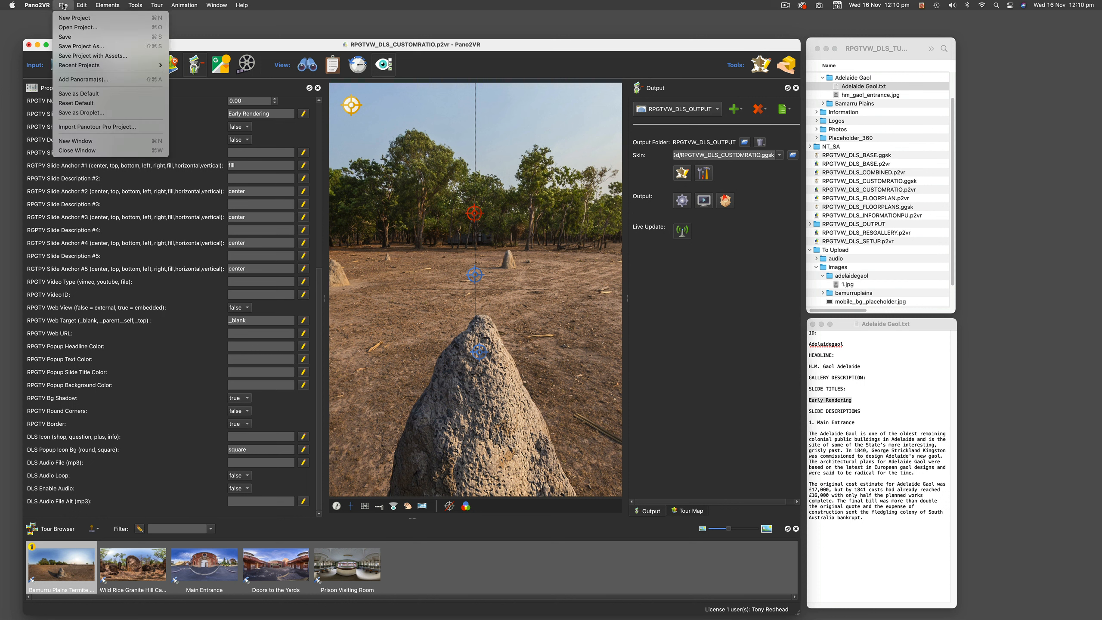
left_click(68, 37)
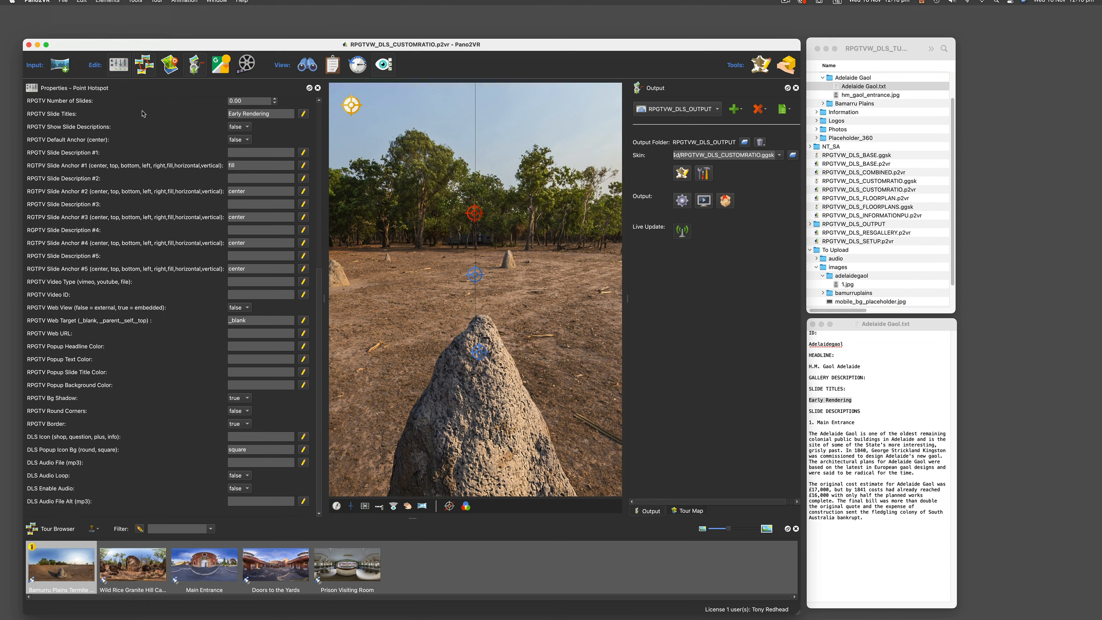
left_click(681, 201)
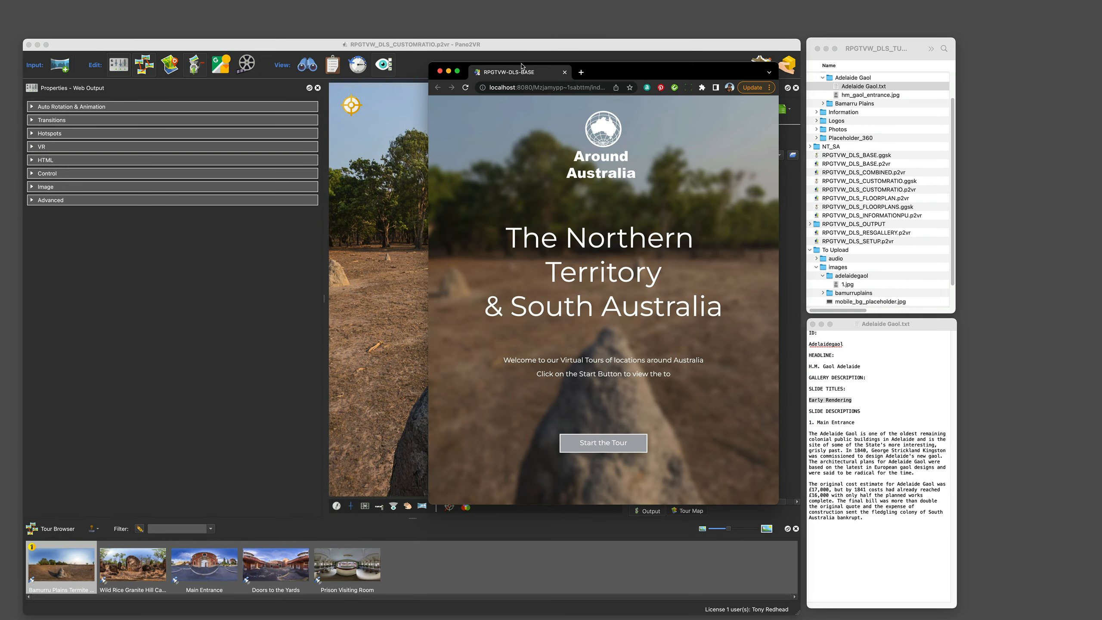
Step: Reload the preview, start the tour and open the H.M. Gaol Adelaide gallery hotspot
left_click(465, 88)
left_click(602, 444)
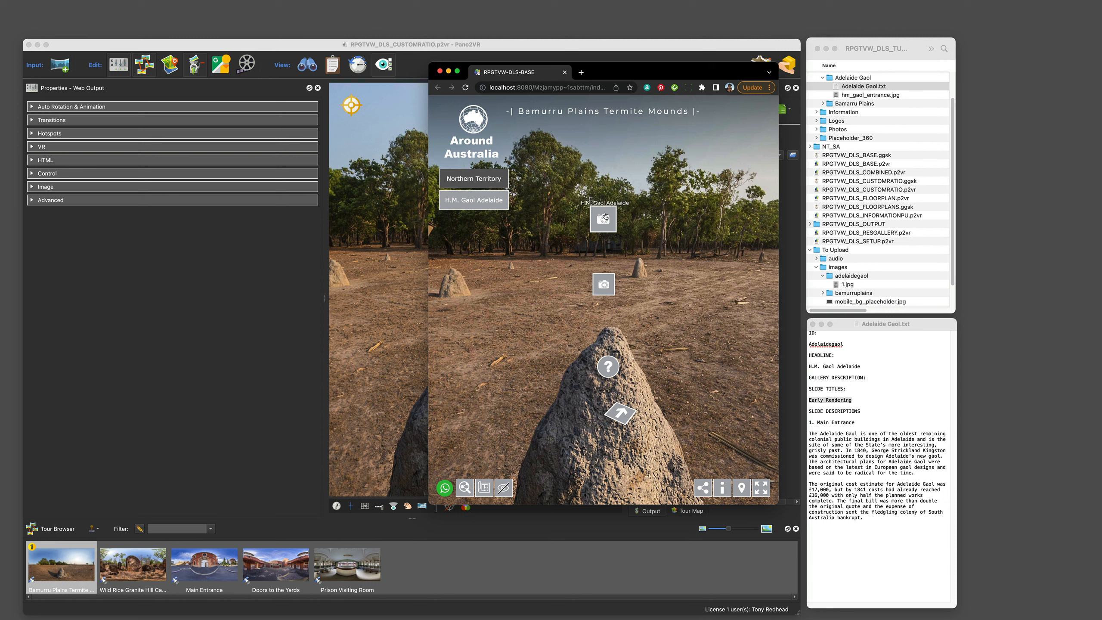
left_click(605, 214)
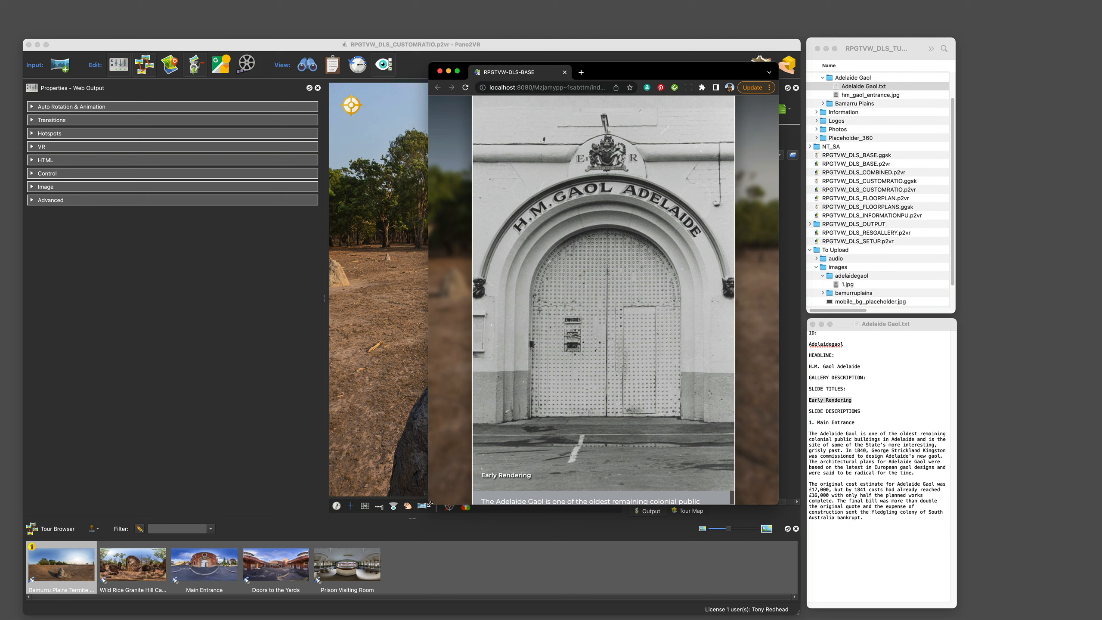
Step: Enlarge the browser window, toggle the gallery's description view on and off, and close the gallery
left_click_drag(429, 504, 420, 581)
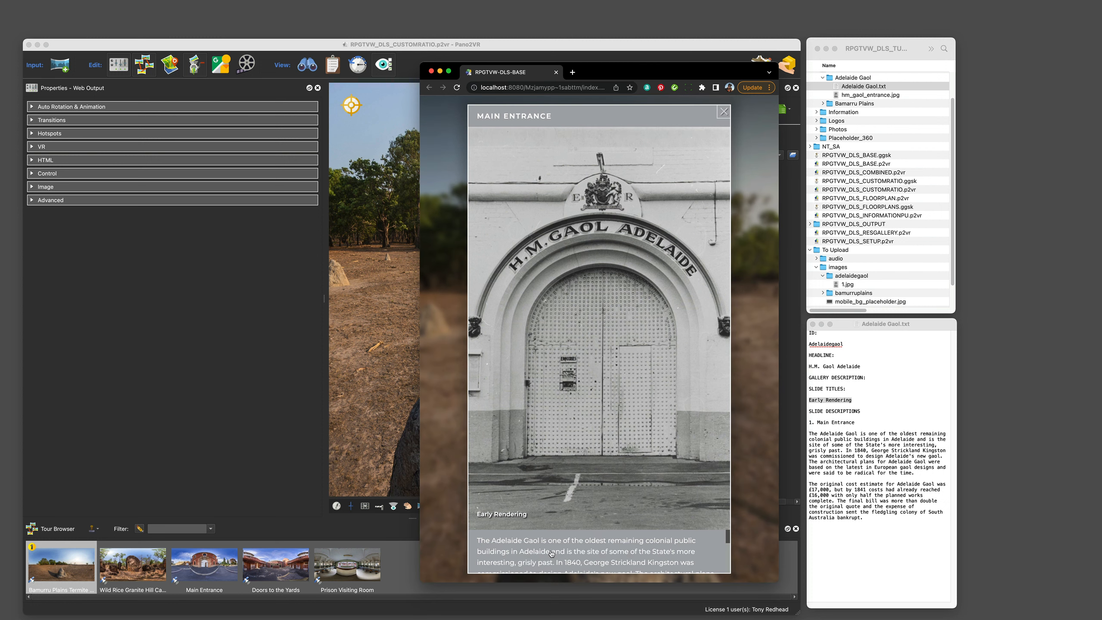
left_click(589, 551)
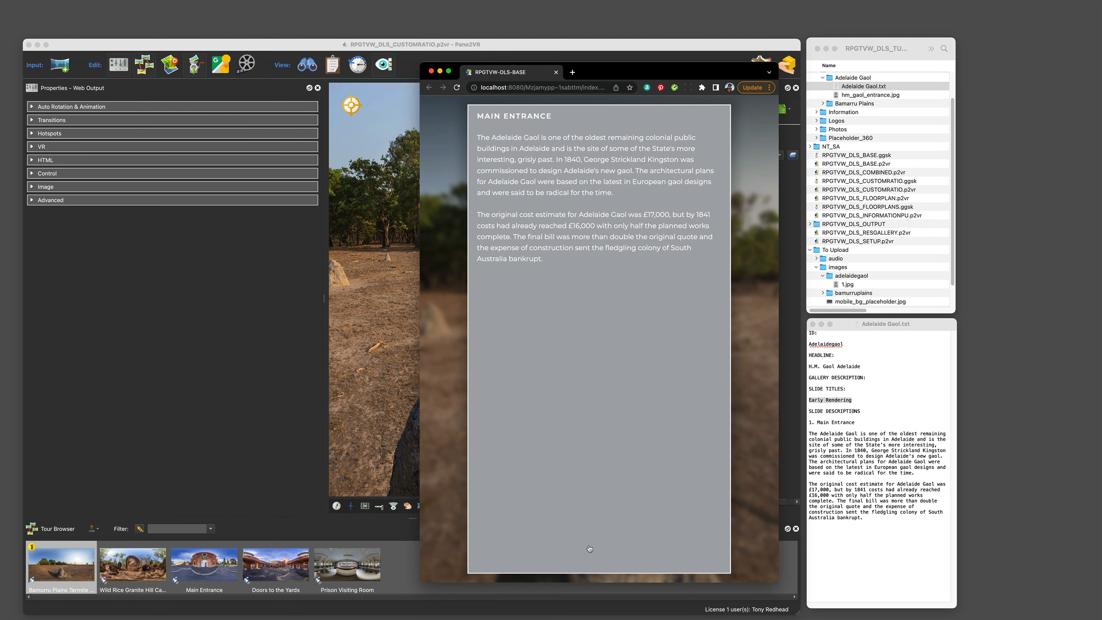
left_click(594, 463)
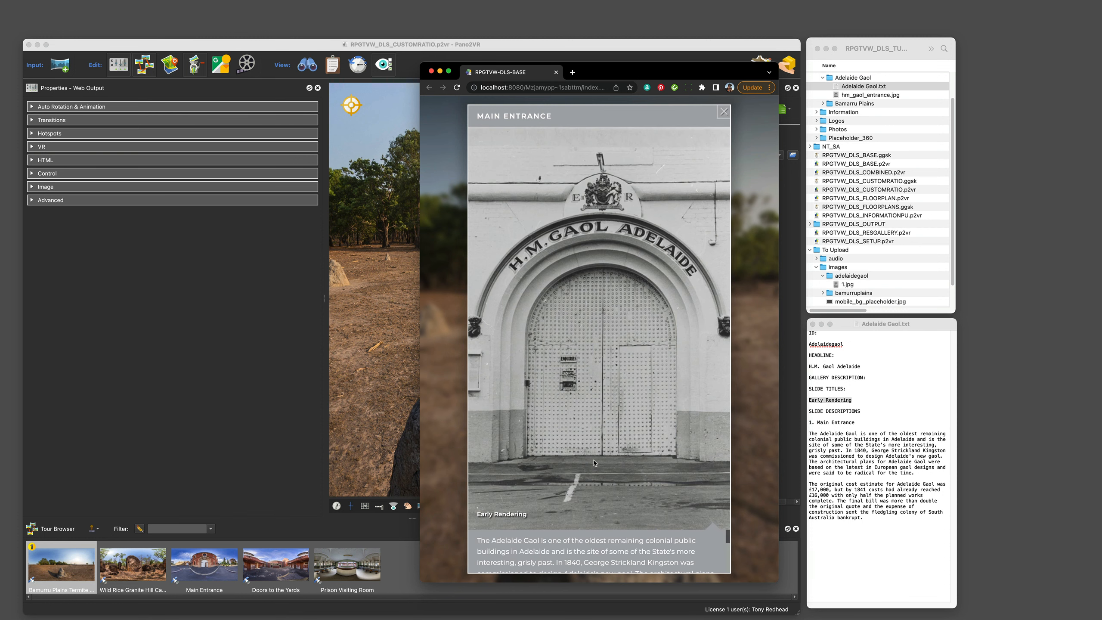
left_click(722, 114)
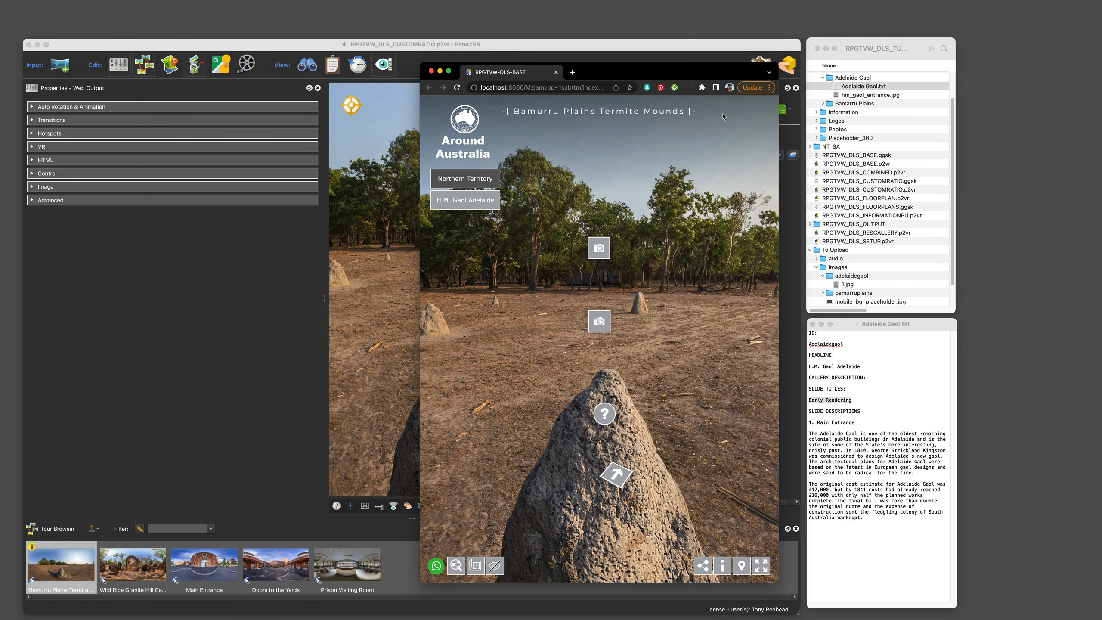